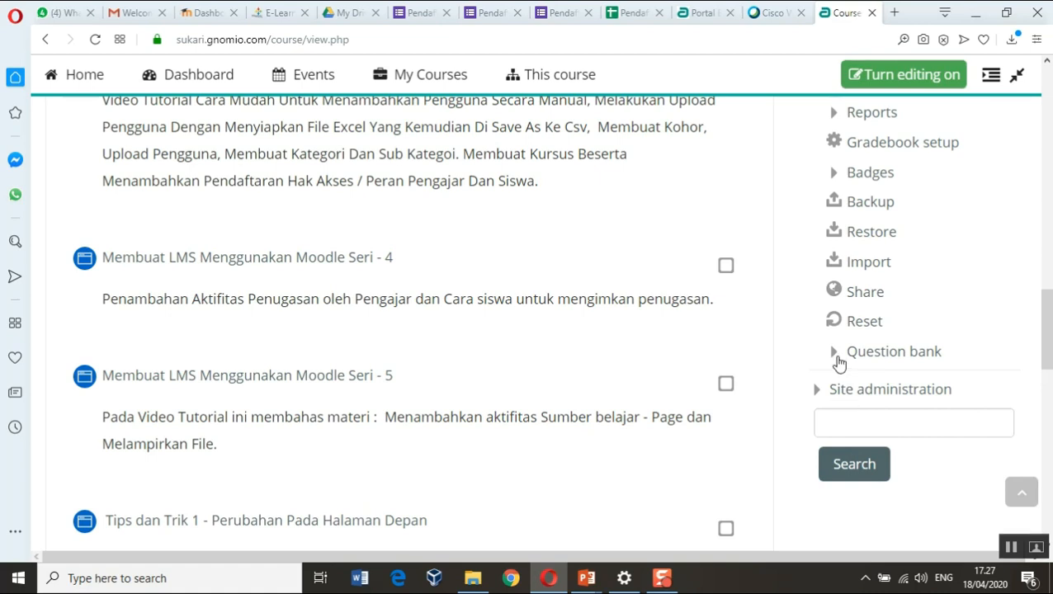
# Step: Switch the site language to Indonesian
pyautogui.scroll(20, 830, 367)
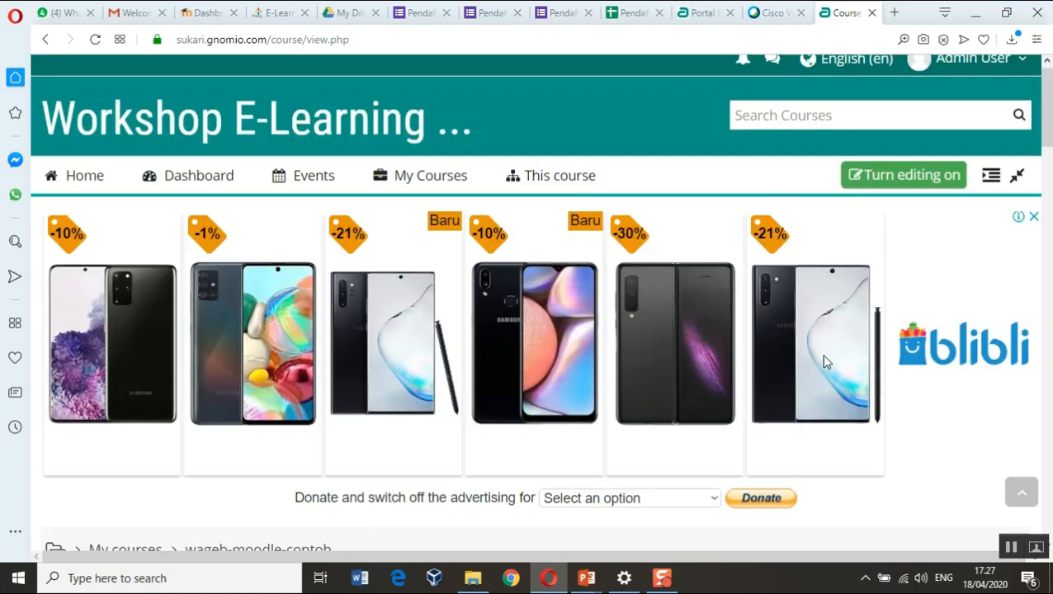
pyautogui.click(835, 74)
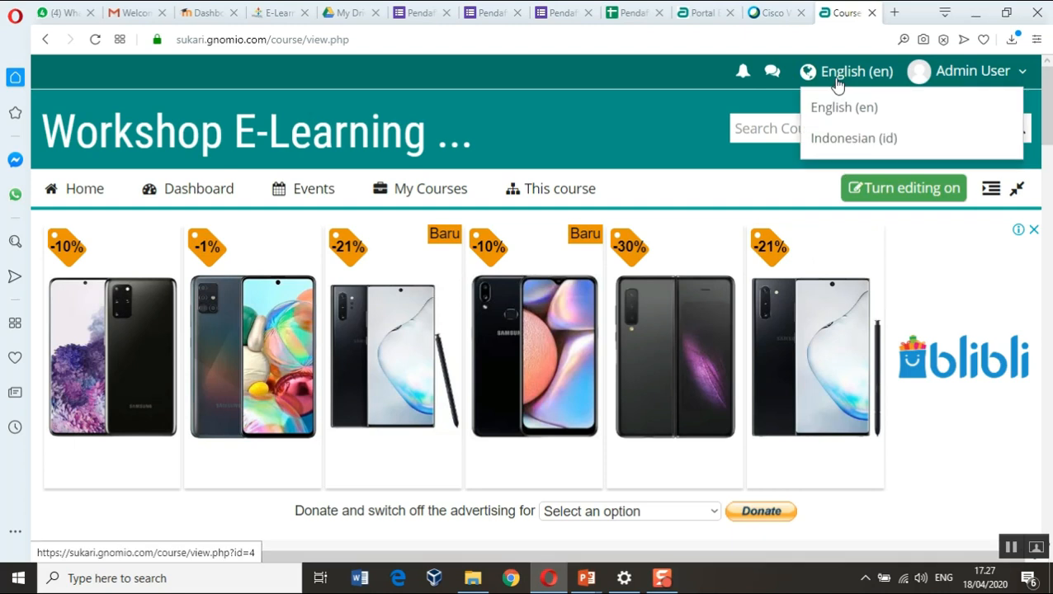
pyautogui.click(847, 146)
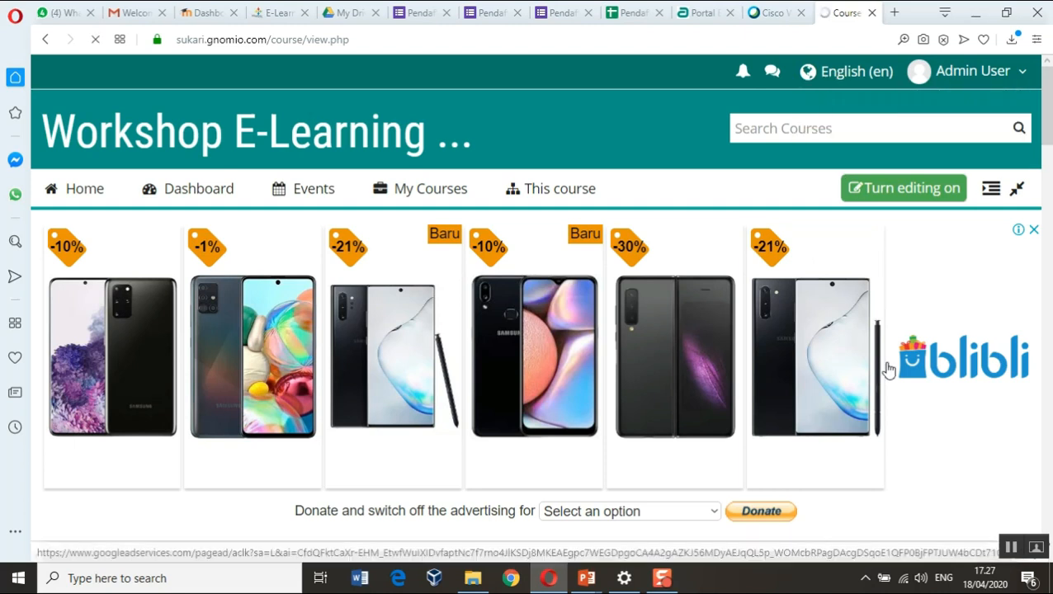
# Step: Open the category page (Kategori) of the course's question bank (Bank soal)
pyautogui.scroll(-10, 869, 425)
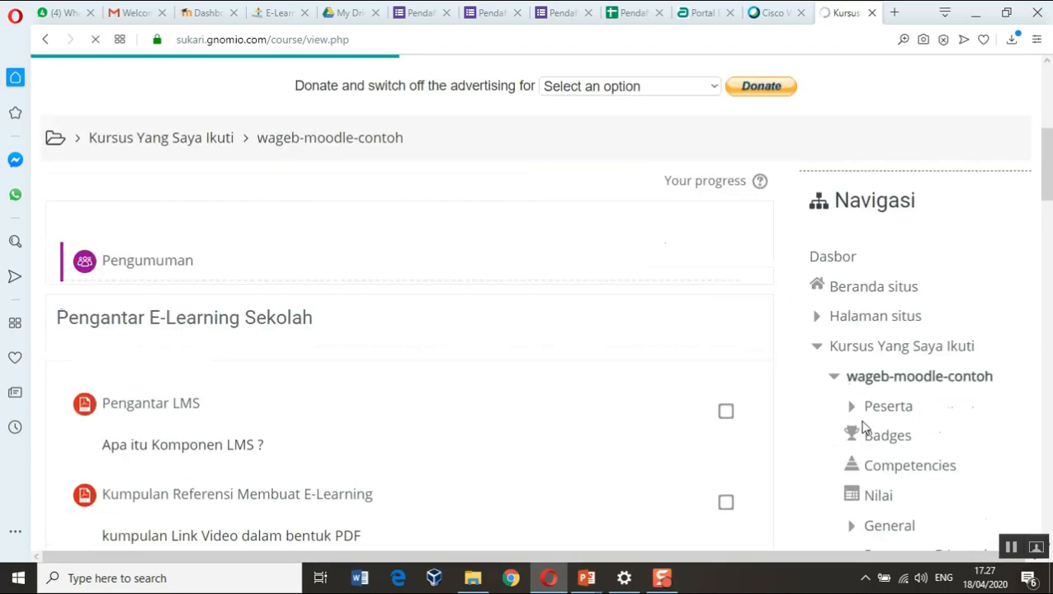
pyautogui.scroll(-5, 859, 437)
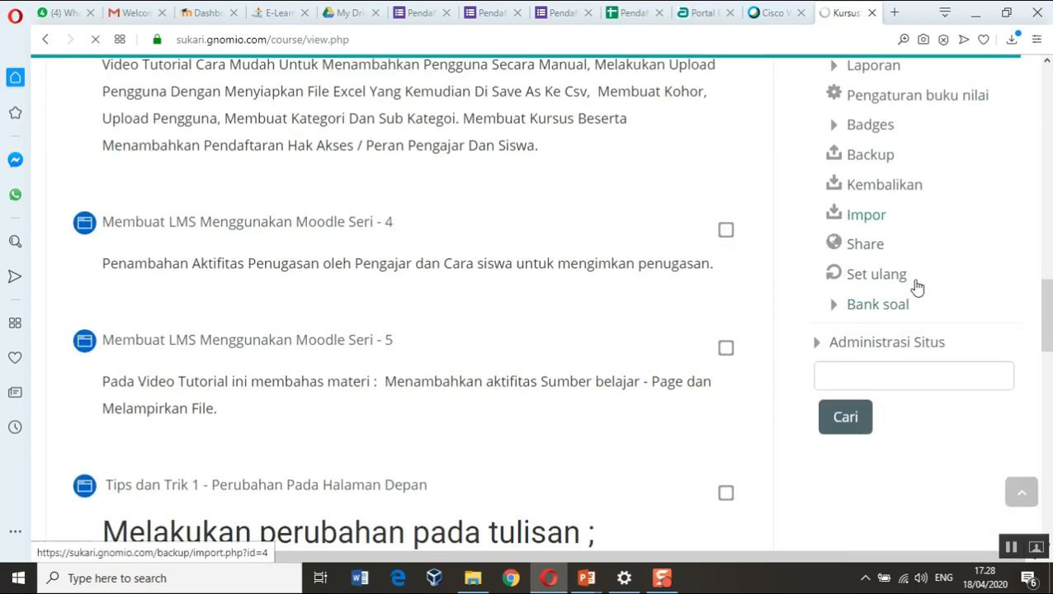
pyautogui.scroll(-1, 862, 310)
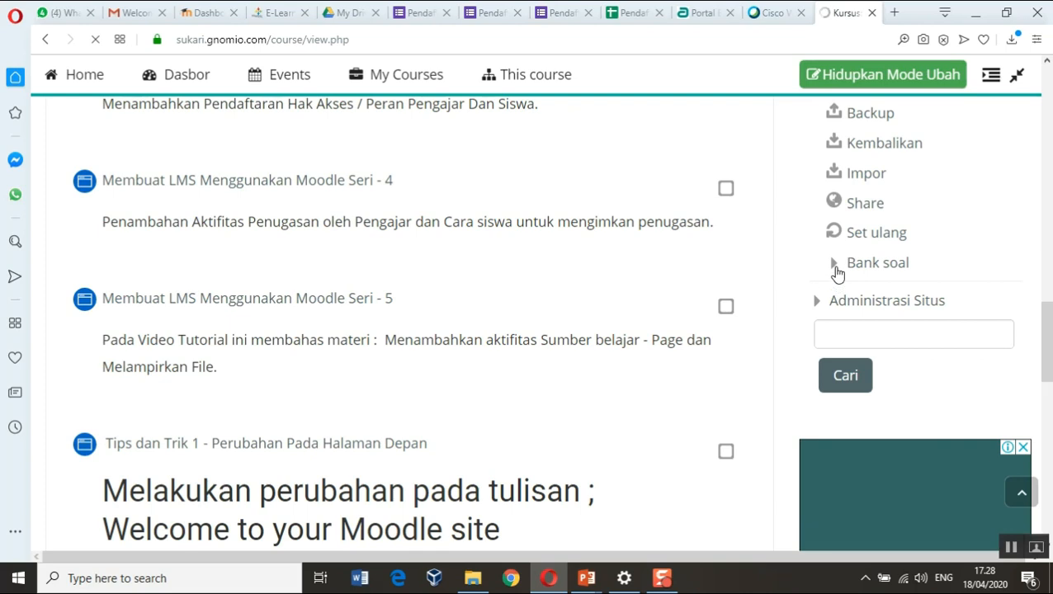
pyautogui.click(835, 269)
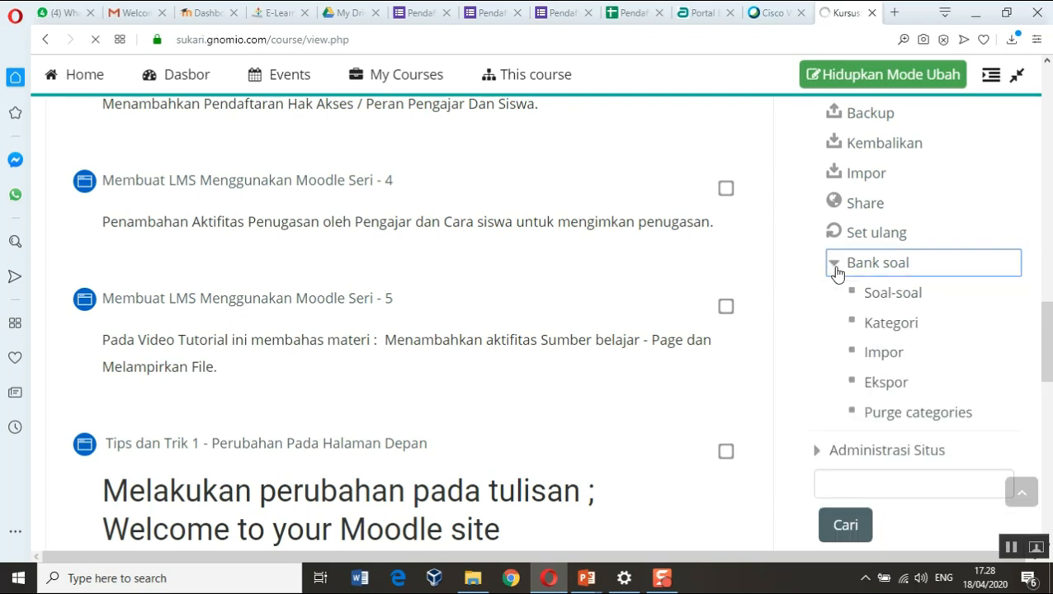
pyautogui.click(890, 328)
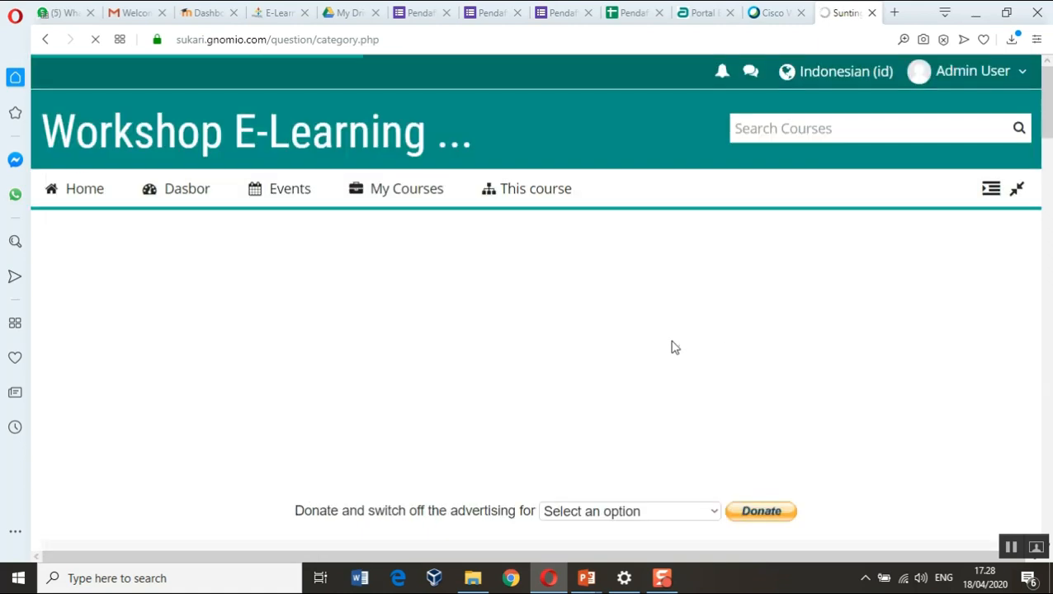
# Step: Examine the existing question categories for the course, its parent category and the system
pyautogui.scroll(-5, 652, 450)
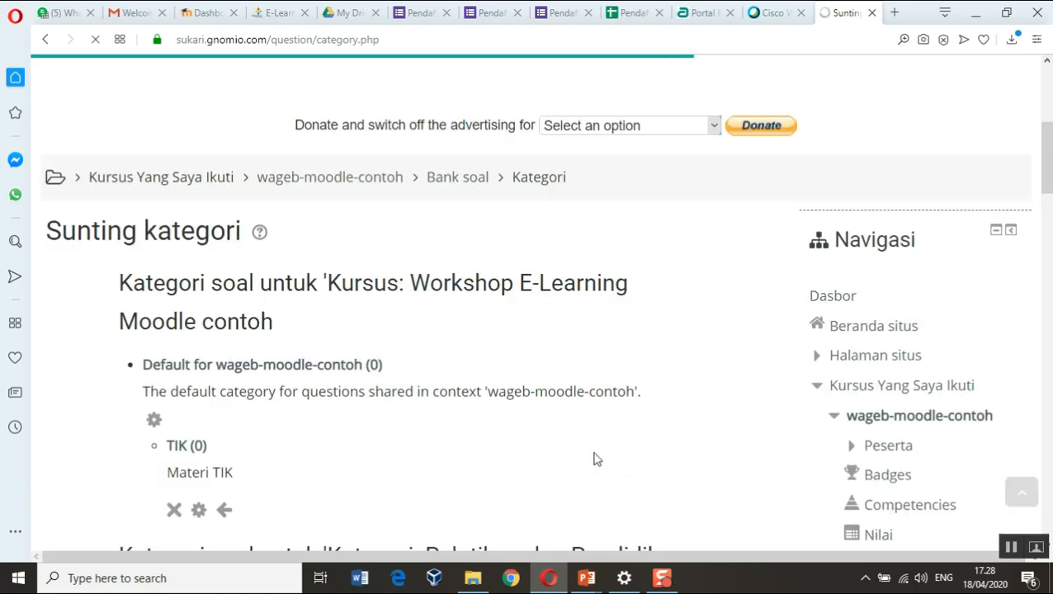
pyautogui.scroll(-2, 591, 455)
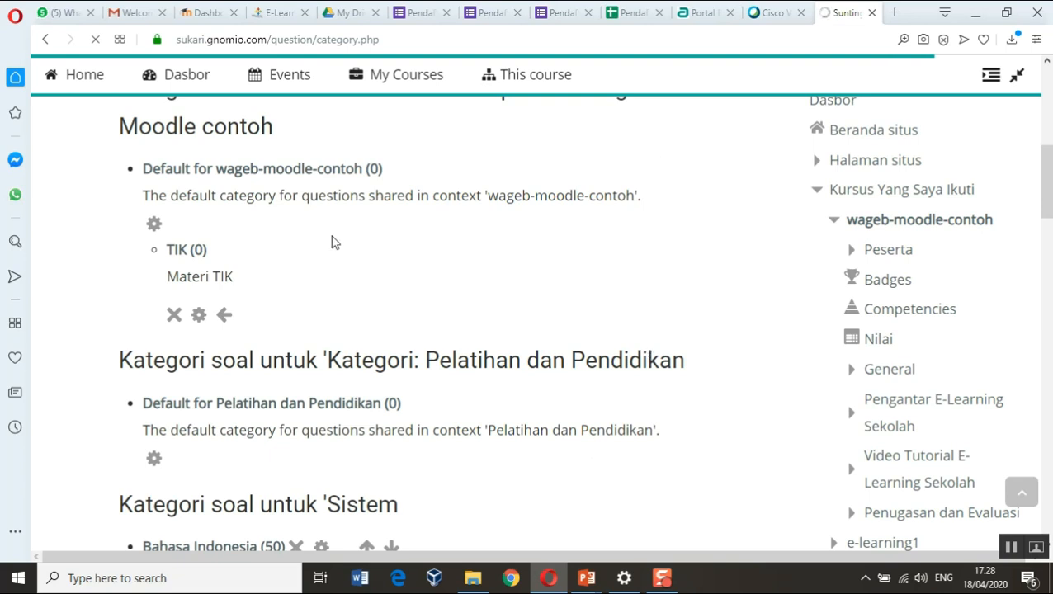
pyautogui.scroll(1, 334, 242)
pyautogui.scroll(-4, 351, 485)
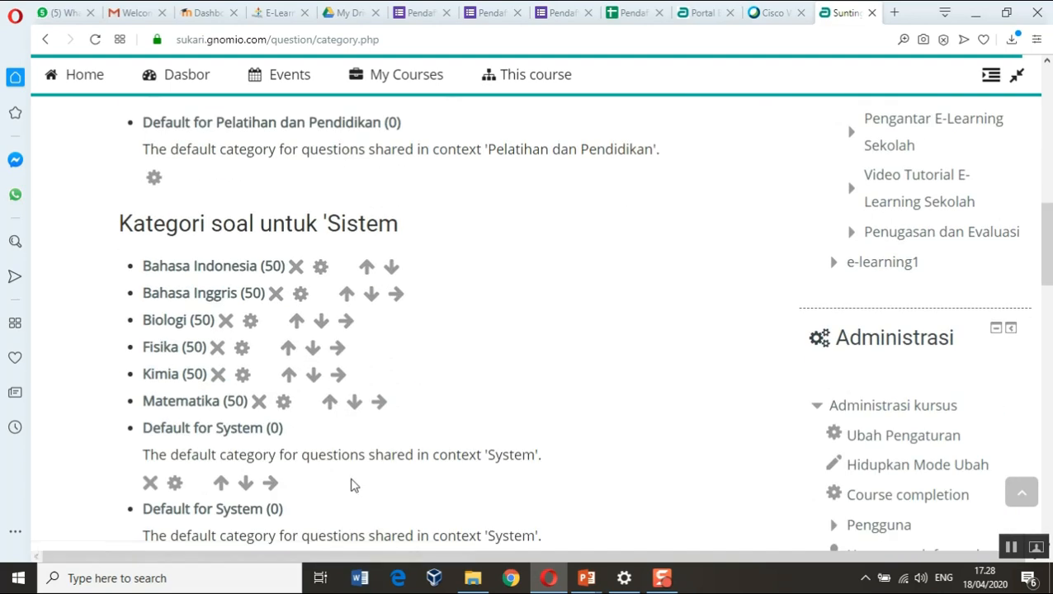
pyautogui.scroll(-2, 350, 485)
pyautogui.scroll(5, 352, 483)
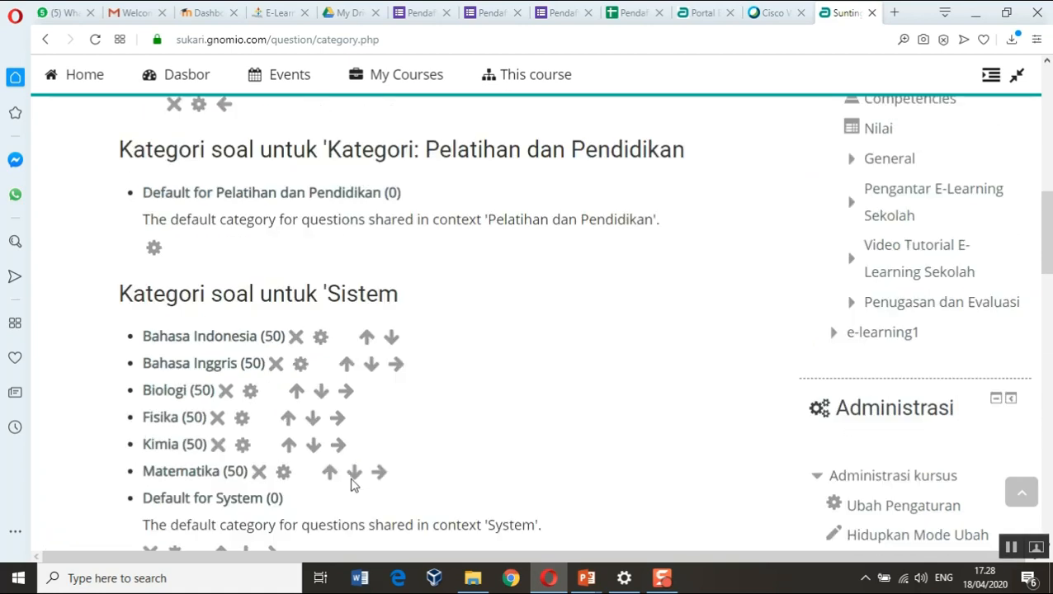
pyautogui.scroll(-4, 357, 470)
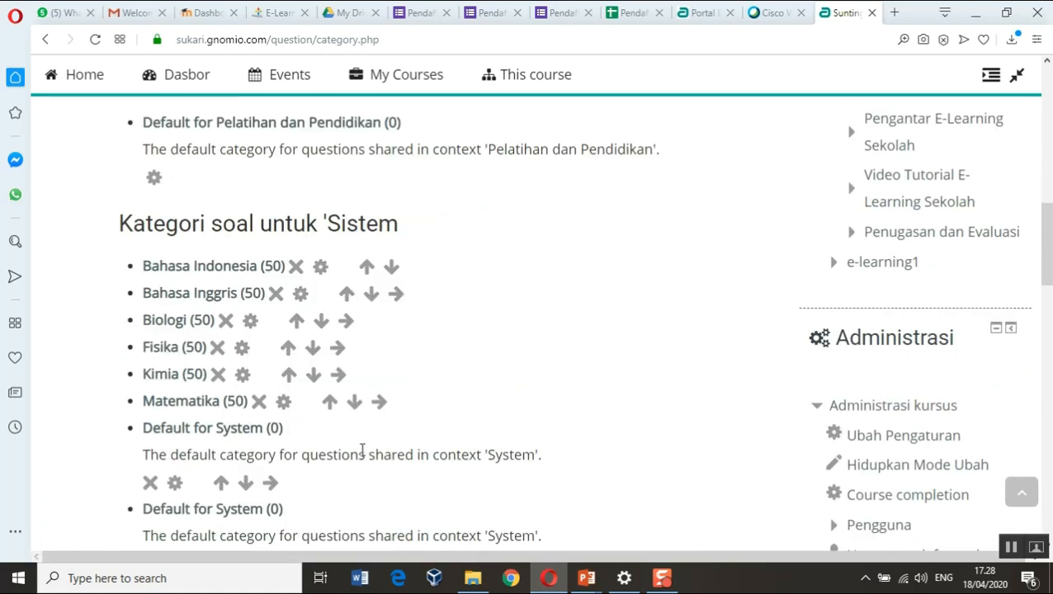
# Step: Add the question category "Soal PPKN 2020" under "Default for wageb-moodle-contoh", with the category information "Contoh Soal Import"
pyautogui.scroll(-4, 364, 447)
pyautogui.scroll(-3, 388, 445)
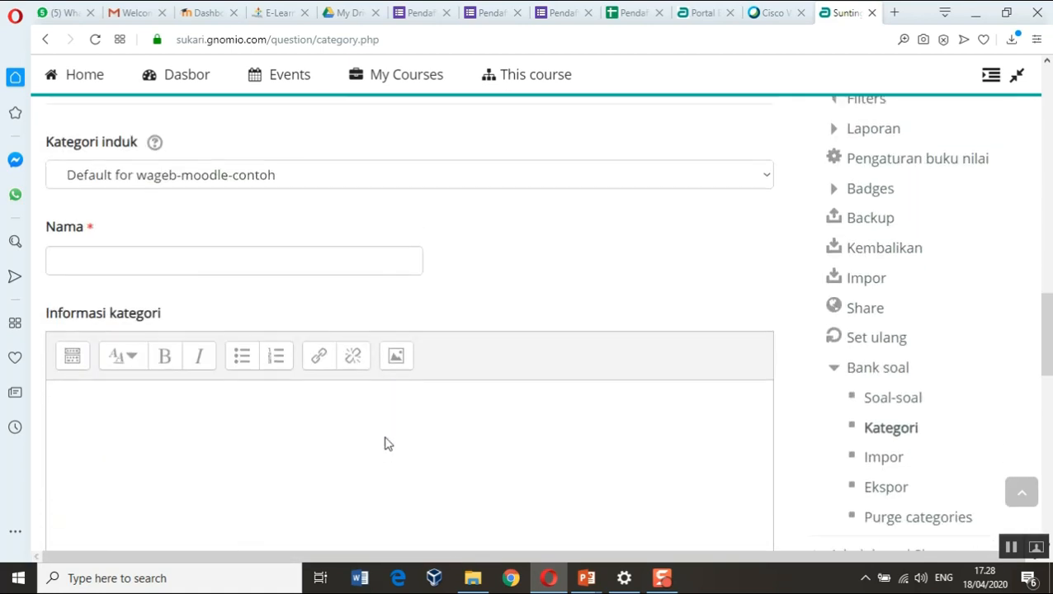
pyautogui.click(119, 268)
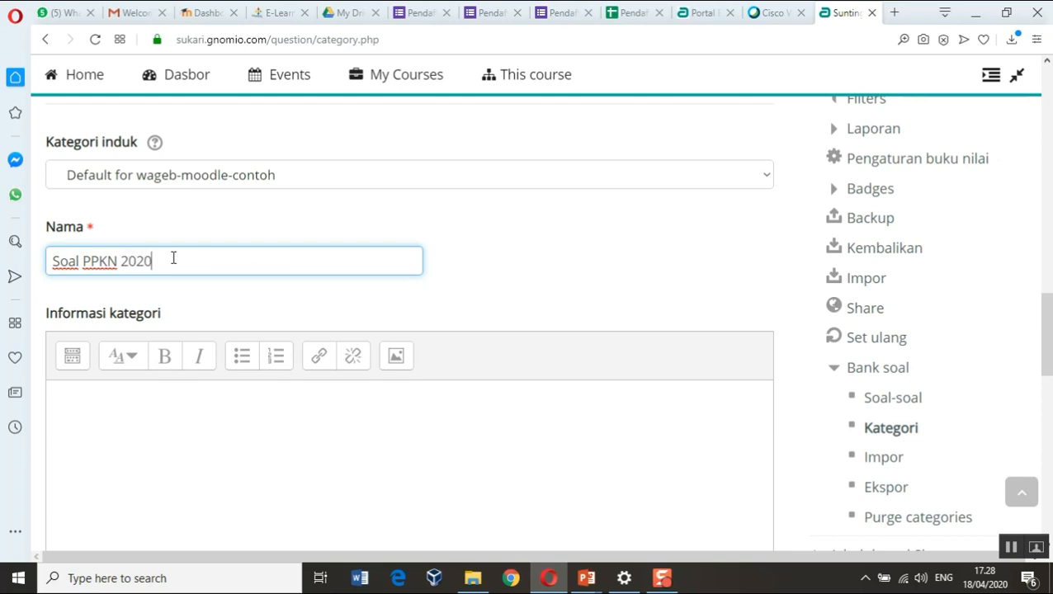
pyautogui.click(240, 453)
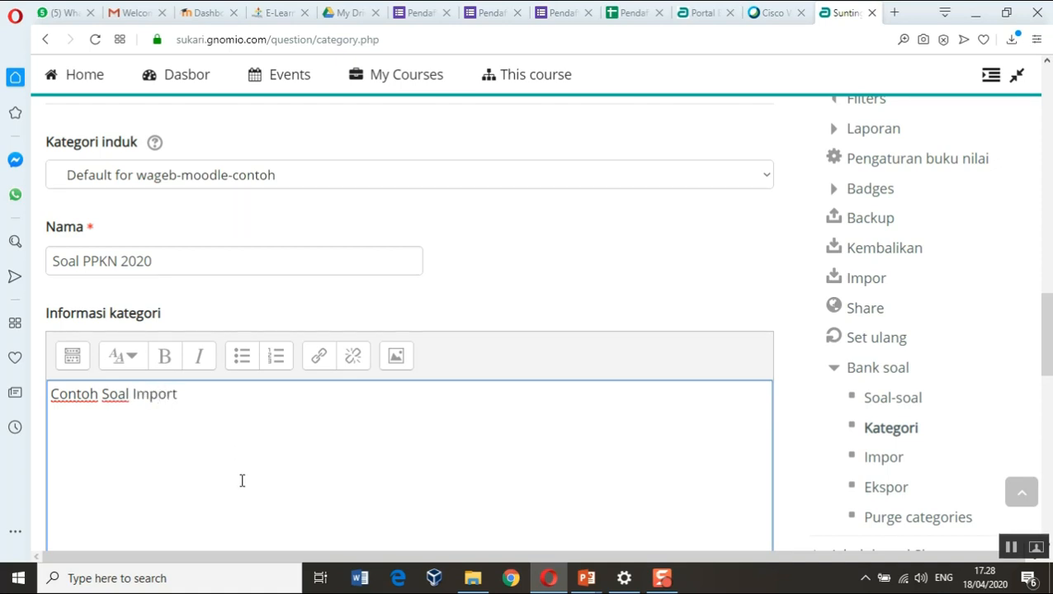
pyautogui.scroll(-5, 293, 474)
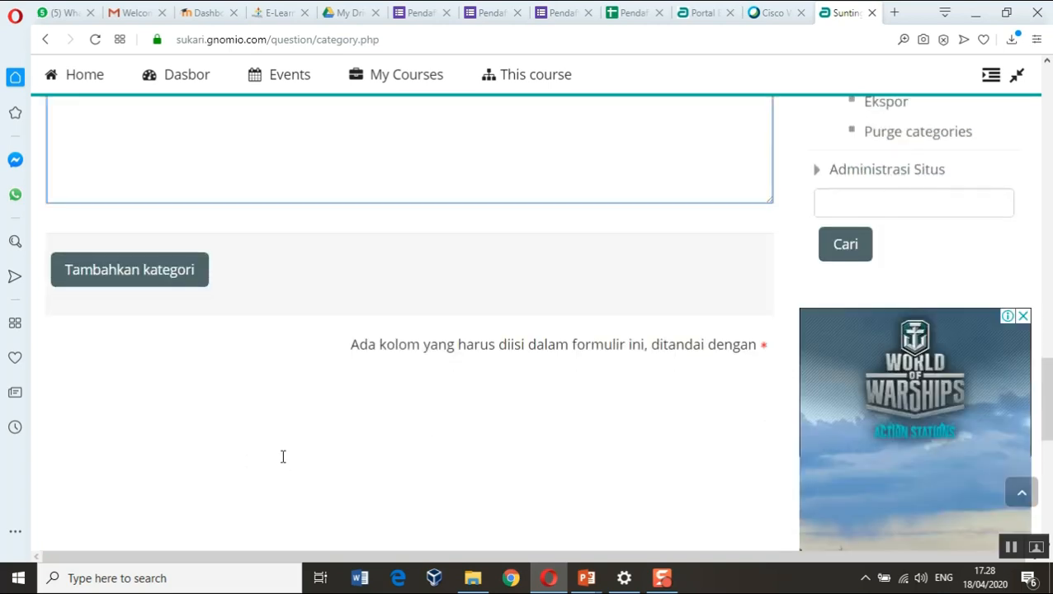
pyautogui.click(122, 284)
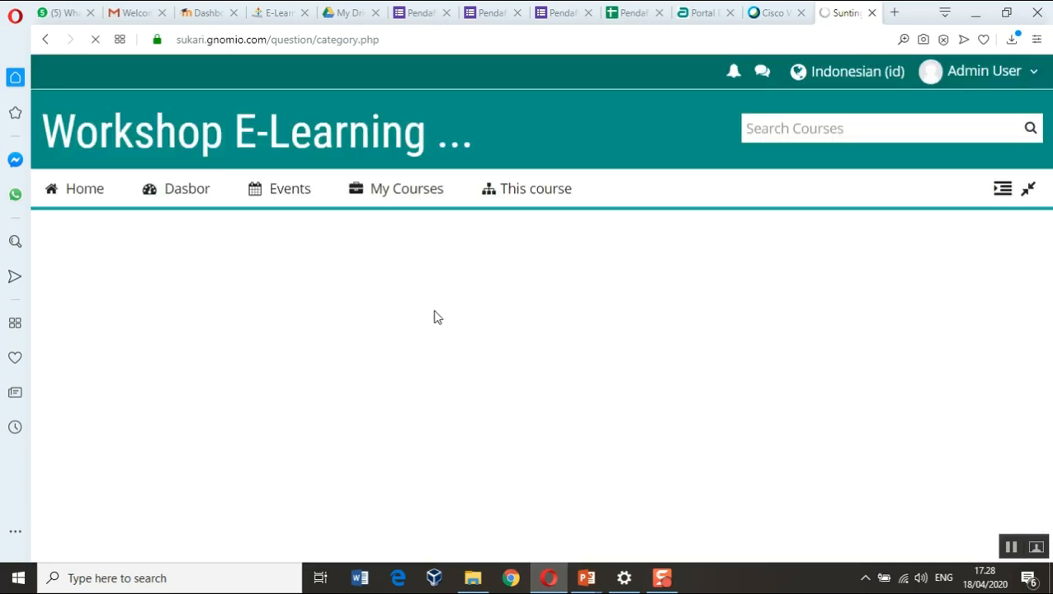
pyautogui.scroll(-4, 496, 410)
pyautogui.scroll(-3, 497, 415)
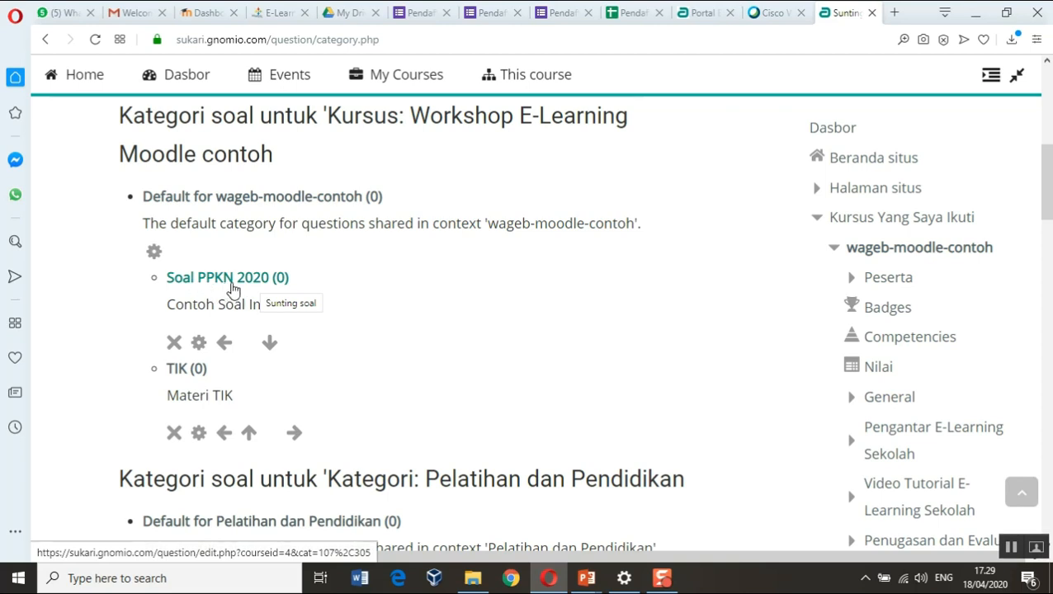
# Step: Open the question bank's import page and choose Aiken format as the file format
pyautogui.scroll(-15, 787, 413)
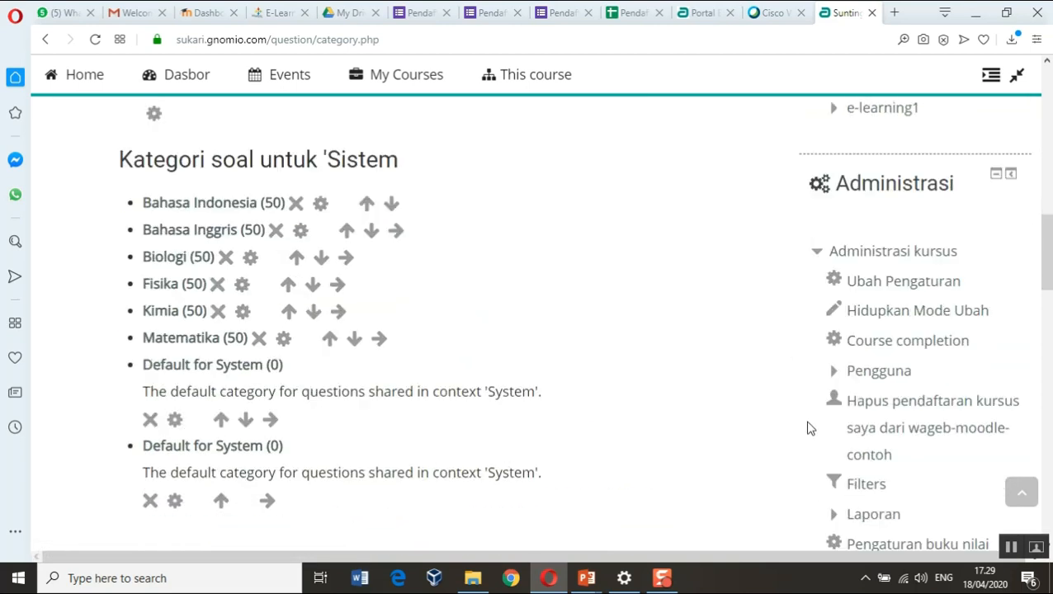
pyautogui.scroll(-3, 866, 437)
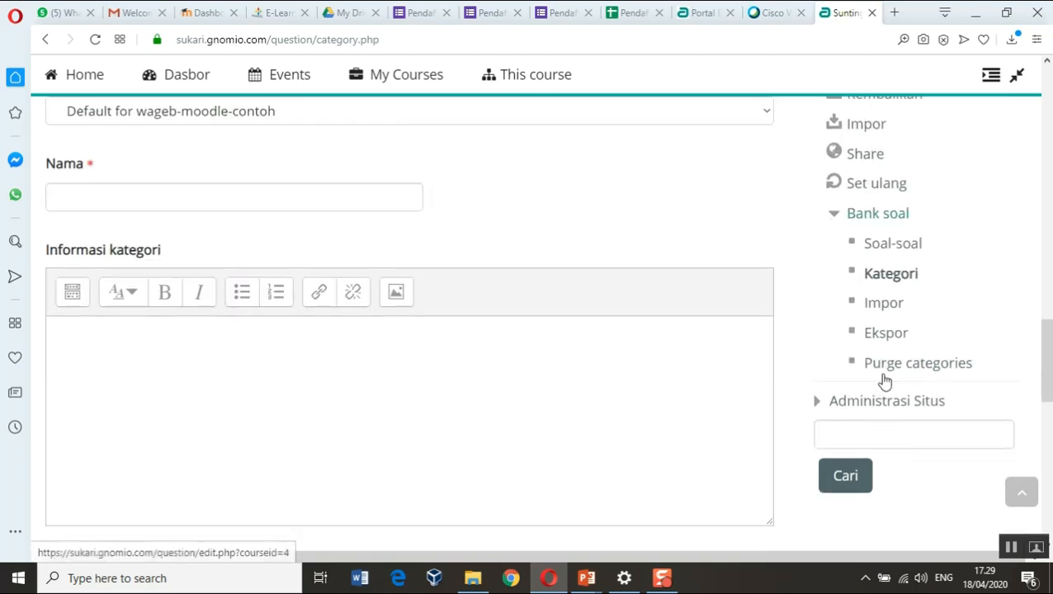
pyautogui.click(876, 307)
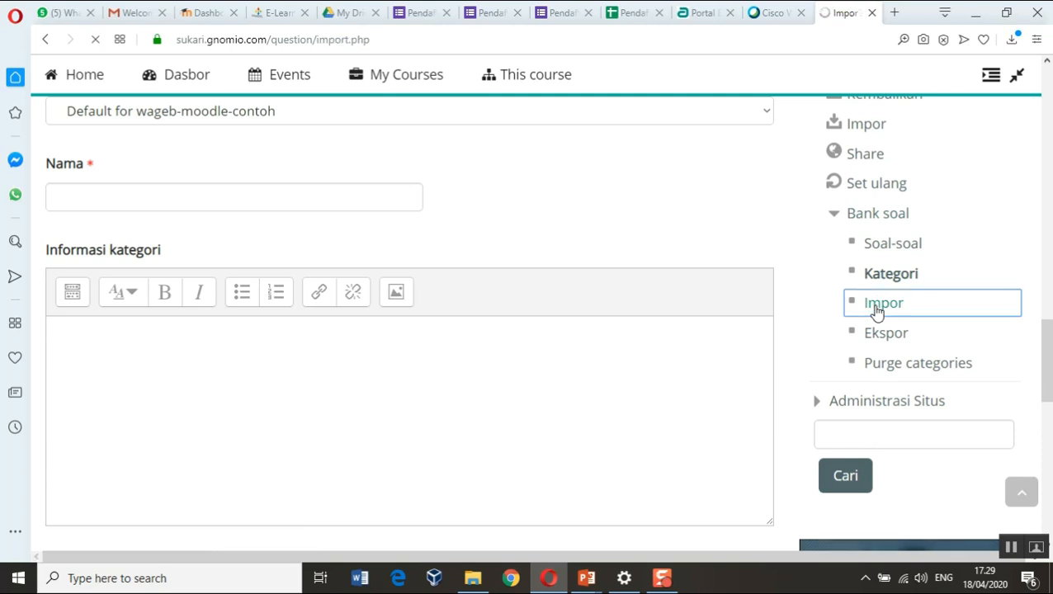
pyautogui.scroll(-3, 252, 422)
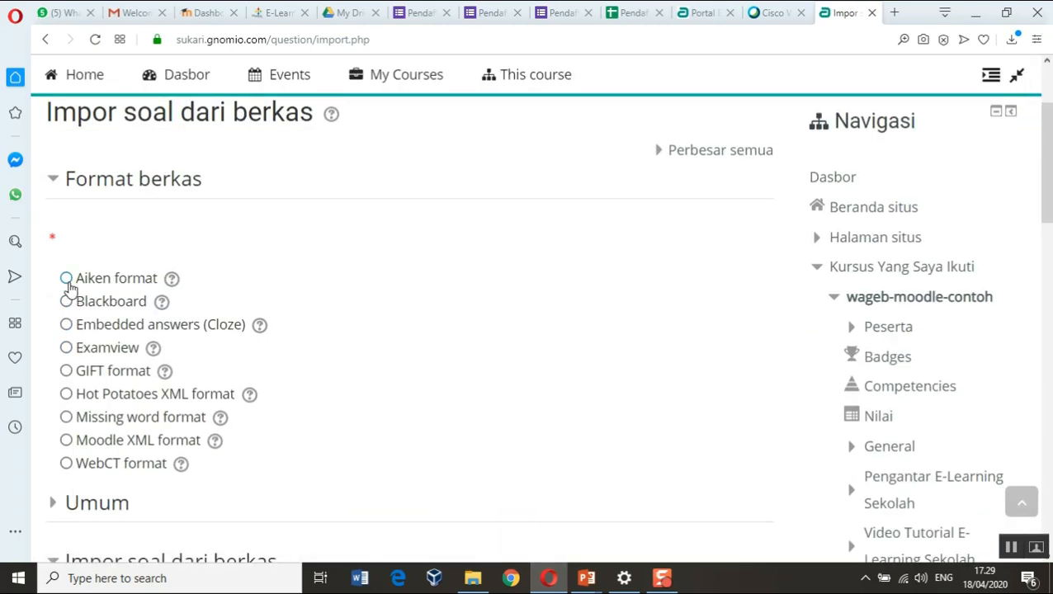
pyautogui.scroll(-3, 421, 406)
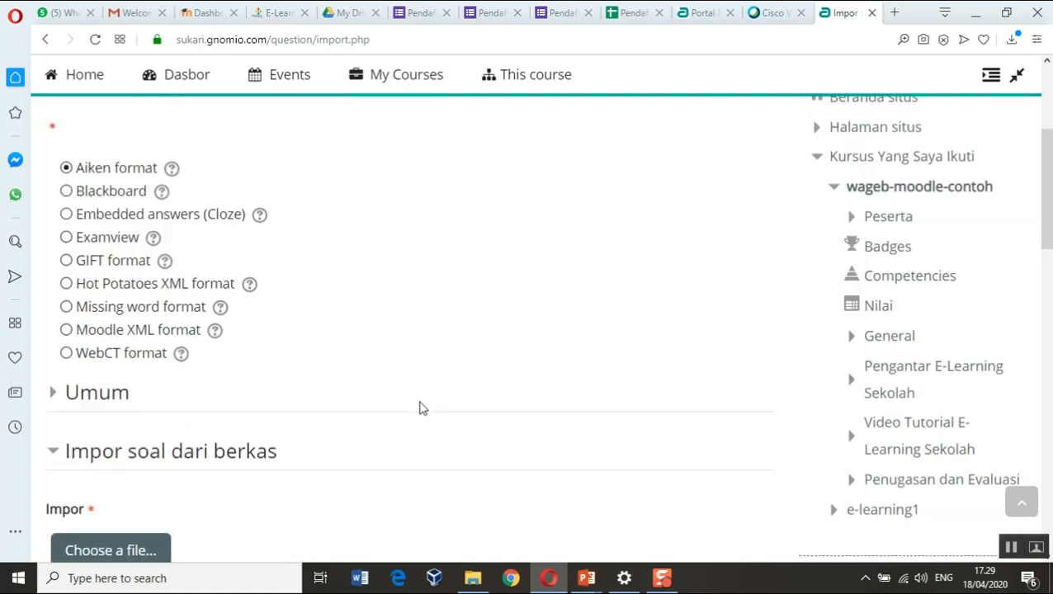
# Step: Expand the general import settings (Umum) and turn off getting the category from the file
pyautogui.click(54, 275)
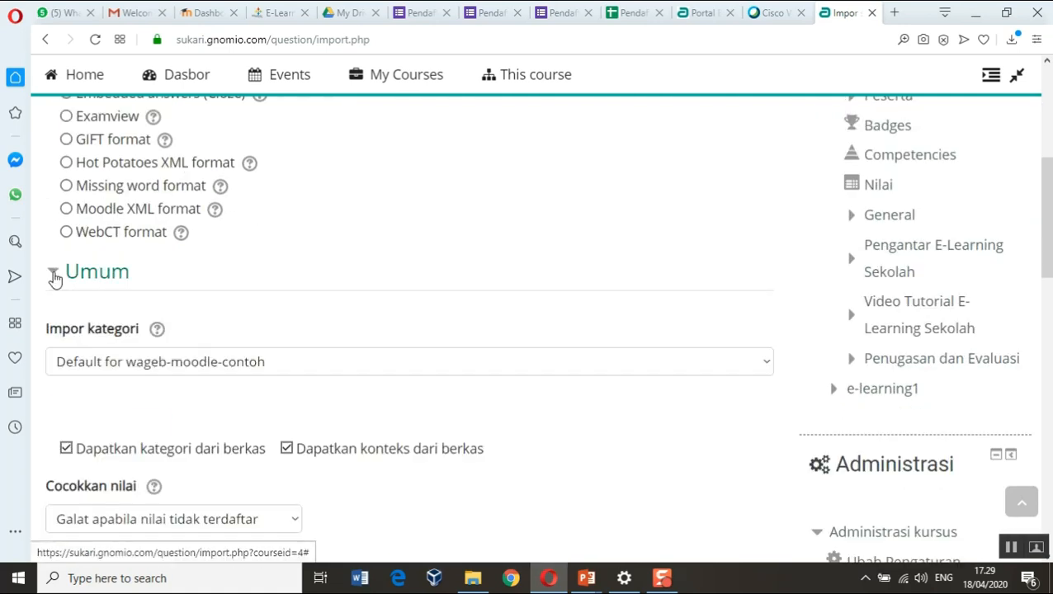
pyautogui.click(54, 278)
pyautogui.click(55, 277)
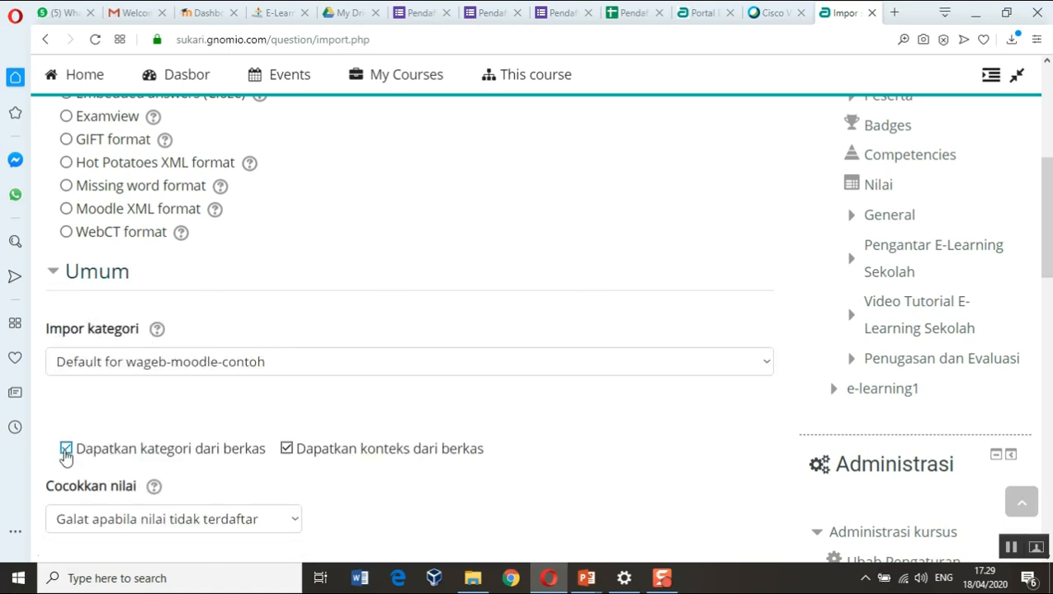
pyautogui.click(87, 458)
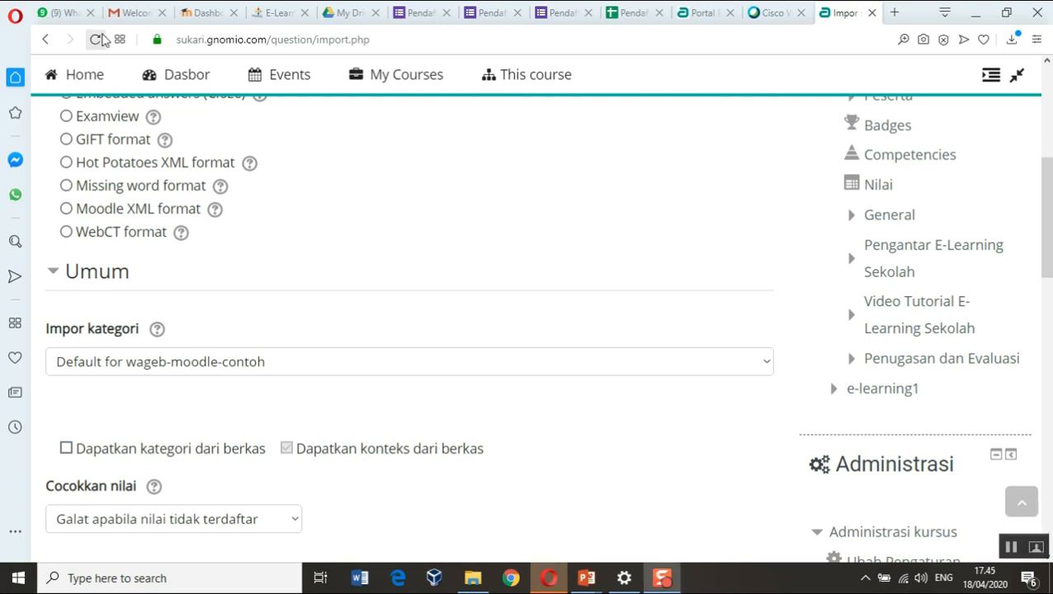
# Step: Upload contoh-import-aiken.txt from the Sukari Darno folder as the file to import, keeping the import category Default for wageb-moodle-contoh
pyautogui.scroll(-1, 257, 463)
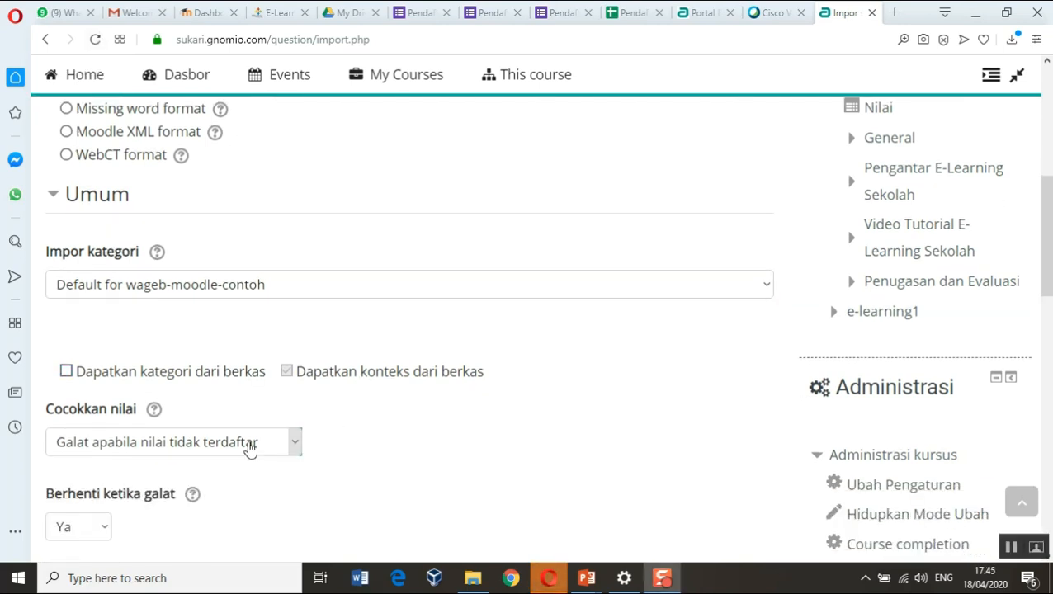
pyautogui.scroll(-4, 295, 415)
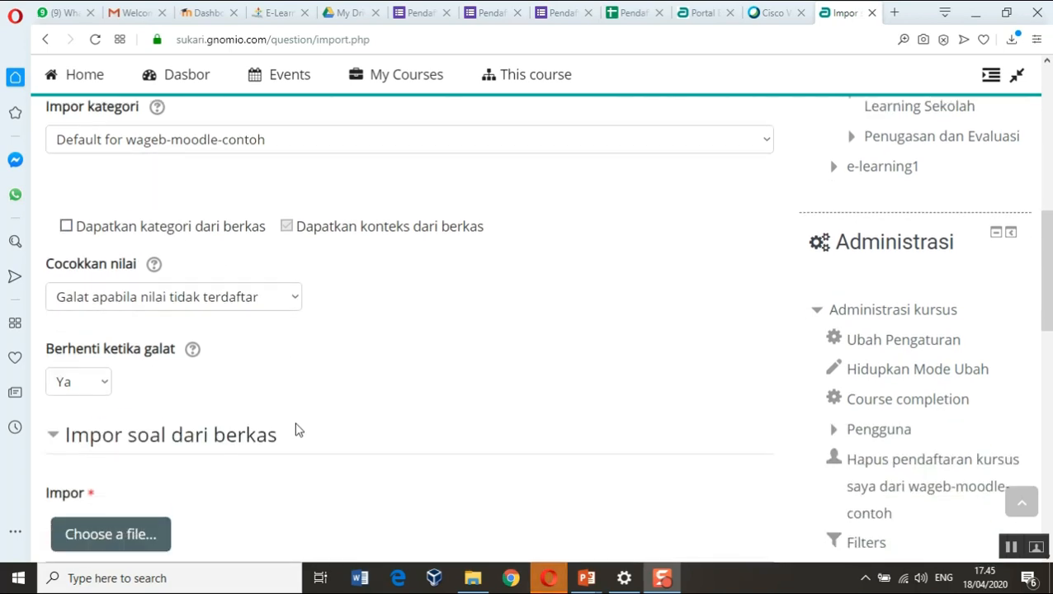
pyautogui.scroll(-1, 293, 416)
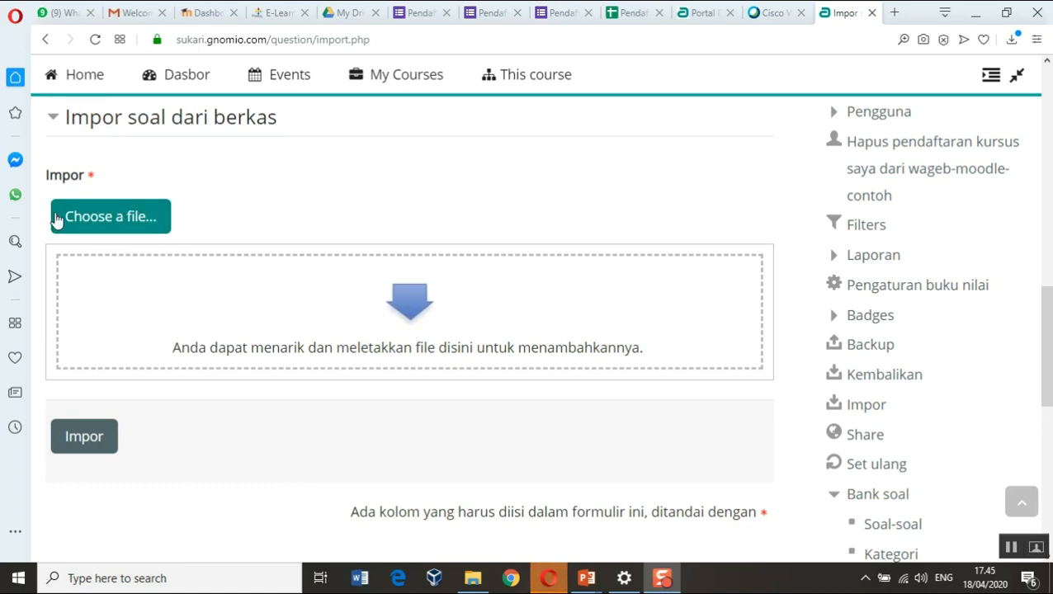
pyautogui.click(128, 219)
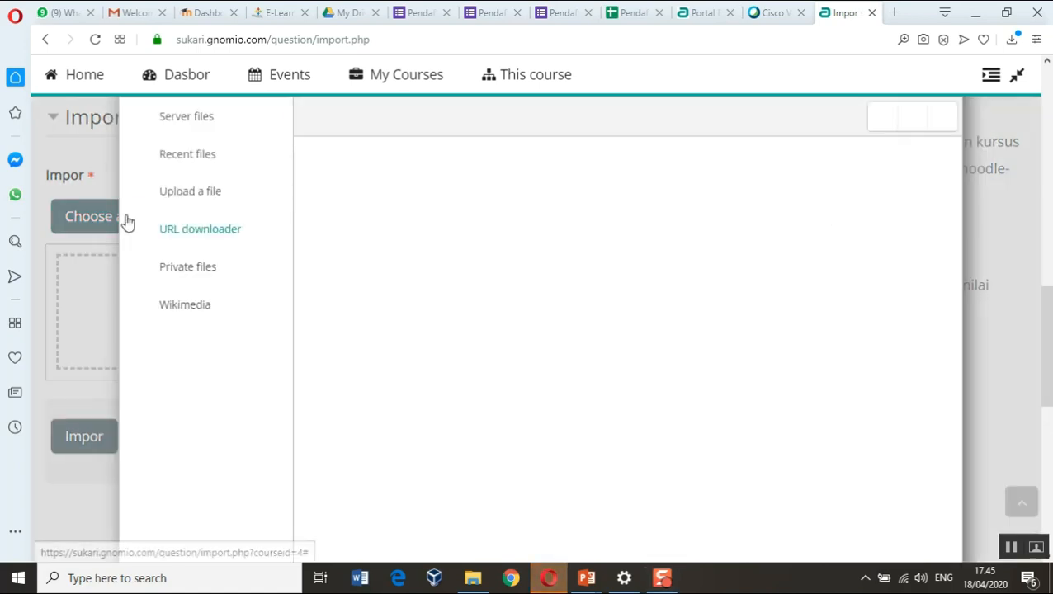
pyautogui.click(202, 204)
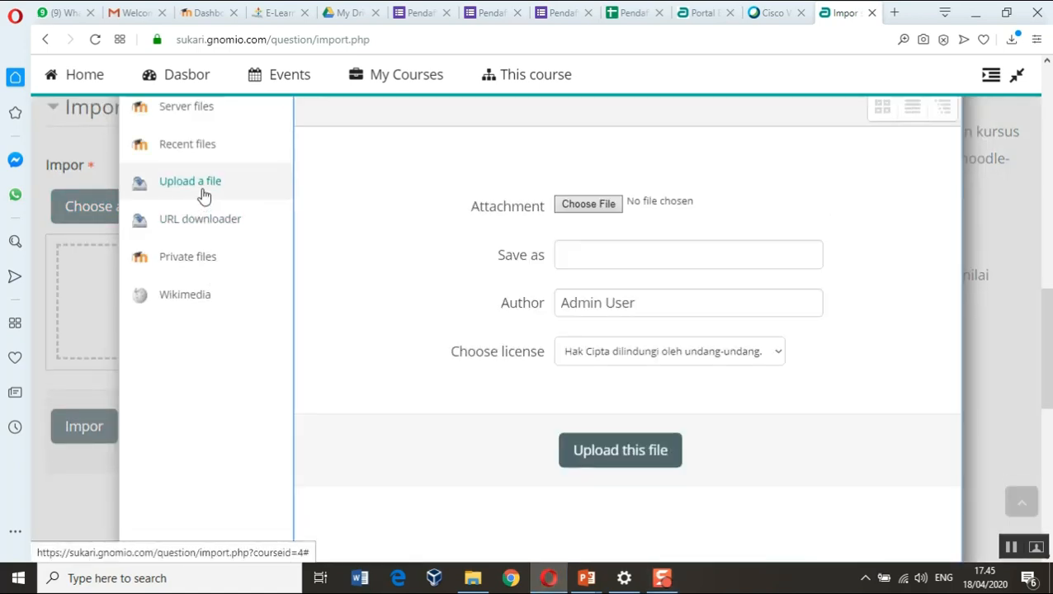
pyautogui.click(589, 207)
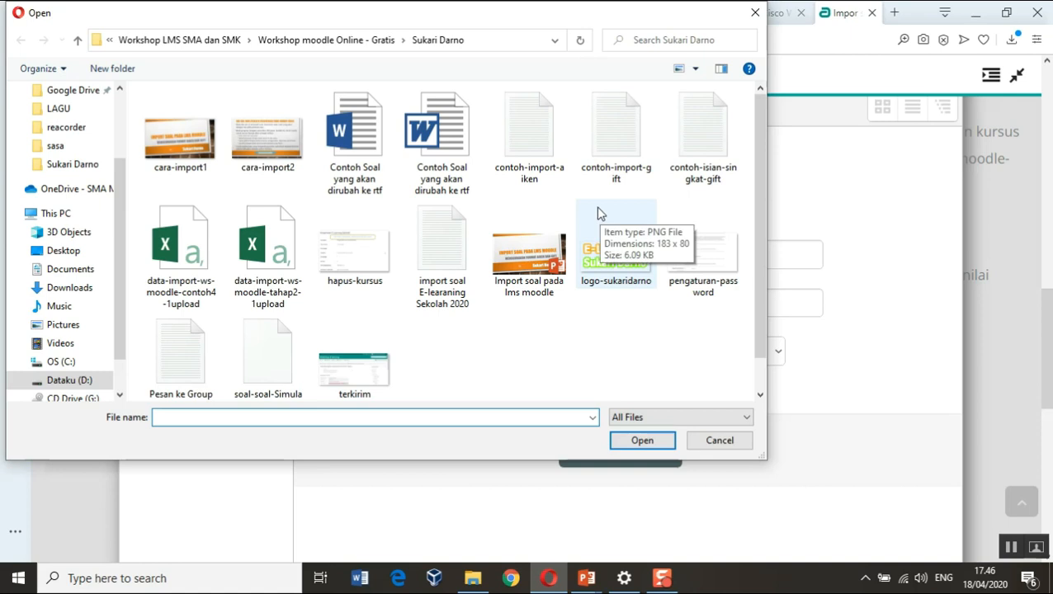
pyautogui.click(543, 175)
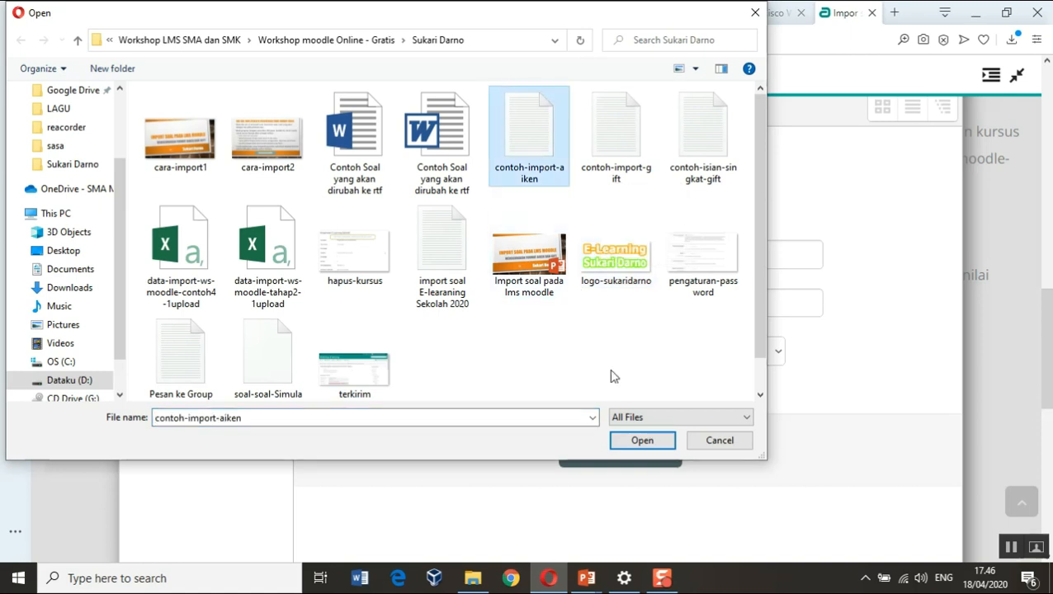
pyautogui.click(643, 442)
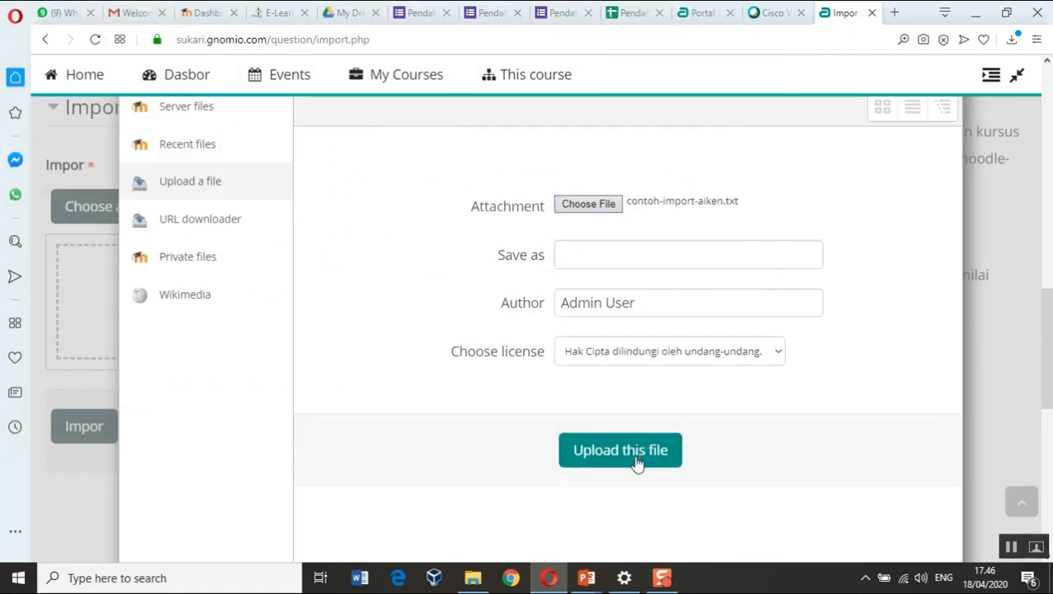
pyautogui.click(631, 462)
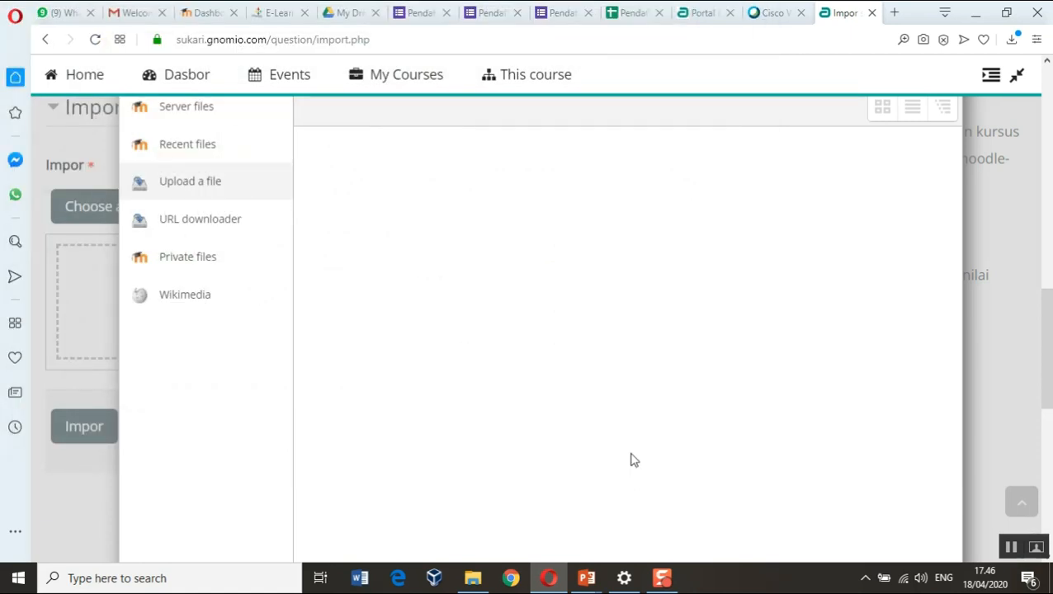
# Step: Import the questions from the uploaded Aiken file, review them, and continue to the question bank
pyautogui.scroll(-1, 405, 369)
pyautogui.scroll(1, 397, 372)
pyautogui.scroll(1, 232, 221)
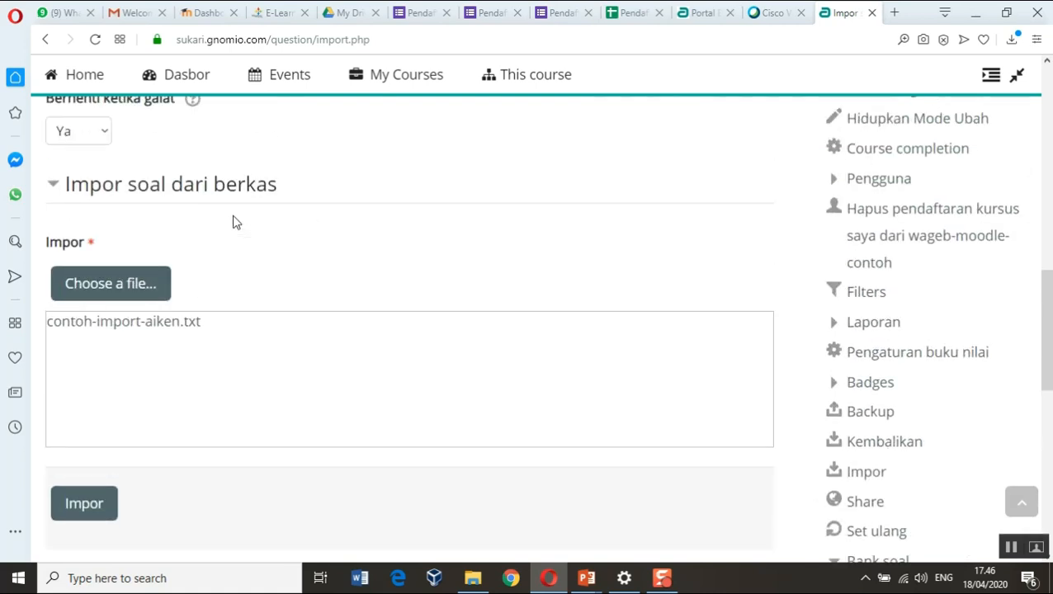
pyautogui.scroll(-3, 226, 235)
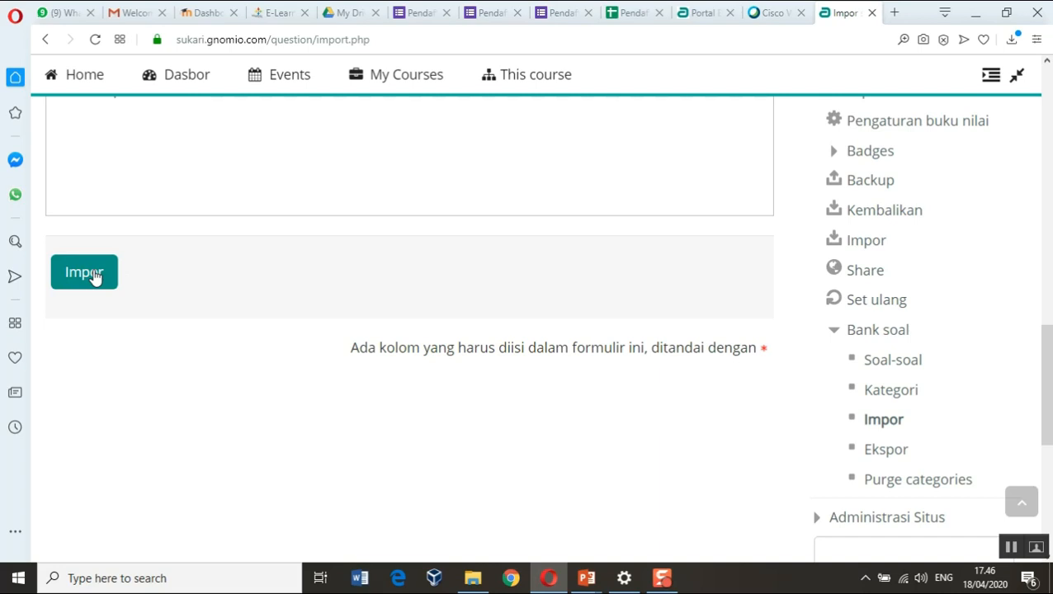
pyautogui.click(93, 276)
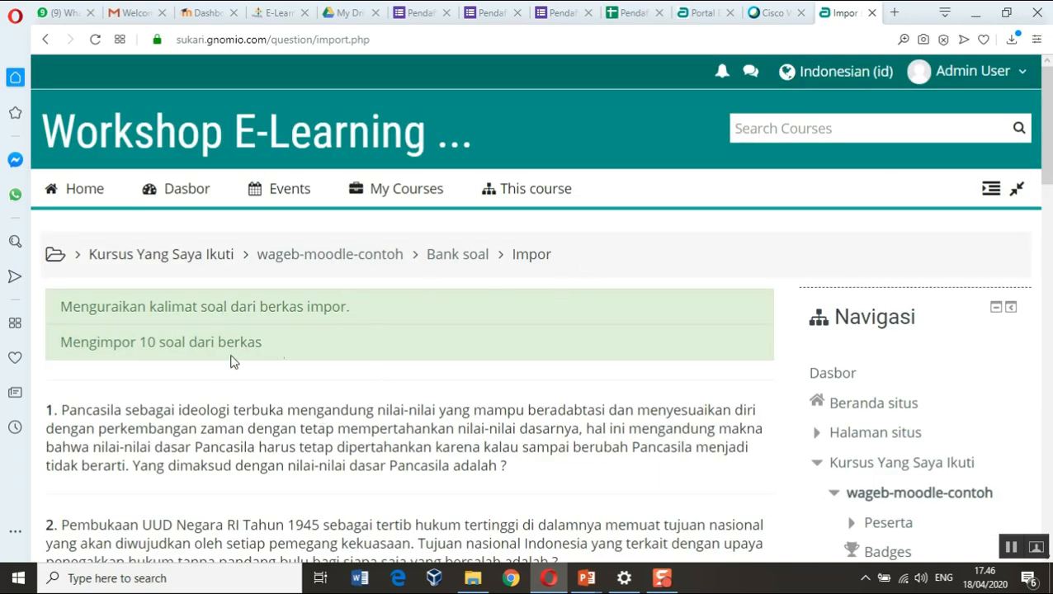
pyautogui.scroll(-8, 268, 386)
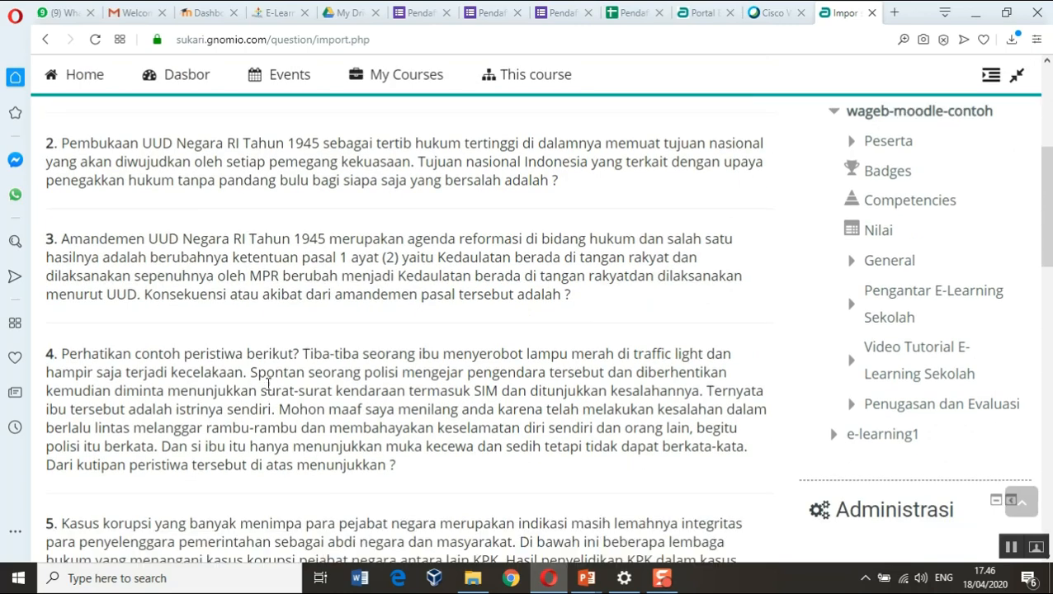
pyautogui.scroll(-5, 268, 387)
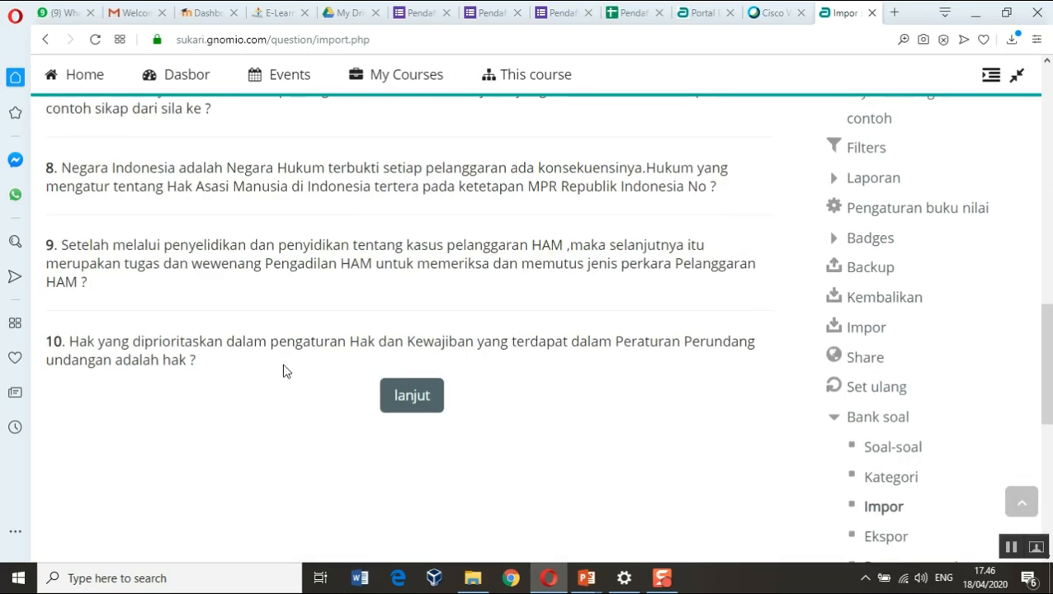
pyautogui.click(411, 397)
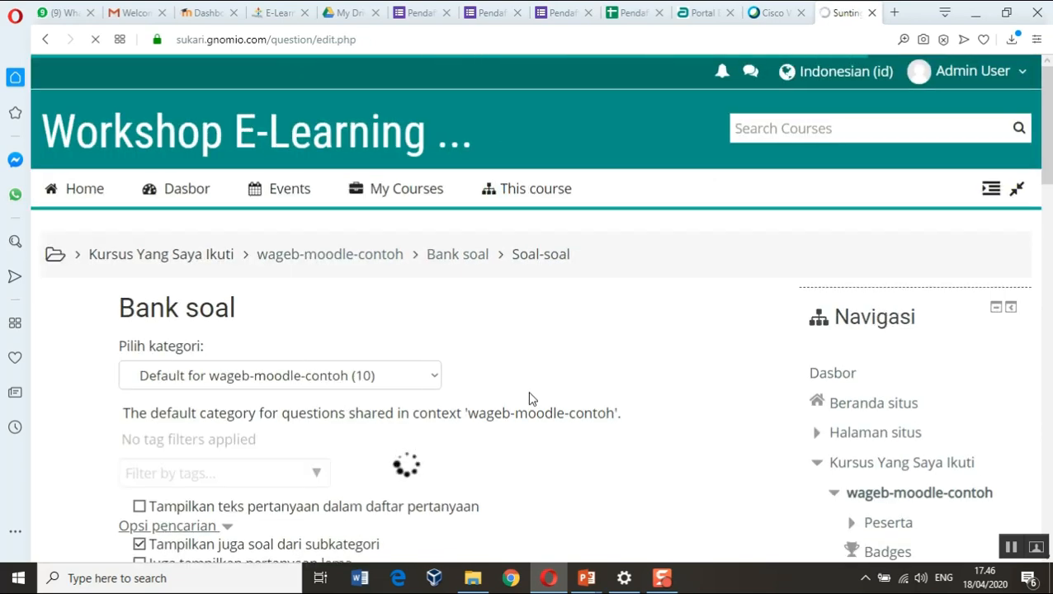
# Step: Examine the question bank's list of questions in the category Default for wageb-moodle-contoh
pyautogui.scroll(-5, 404, 432)
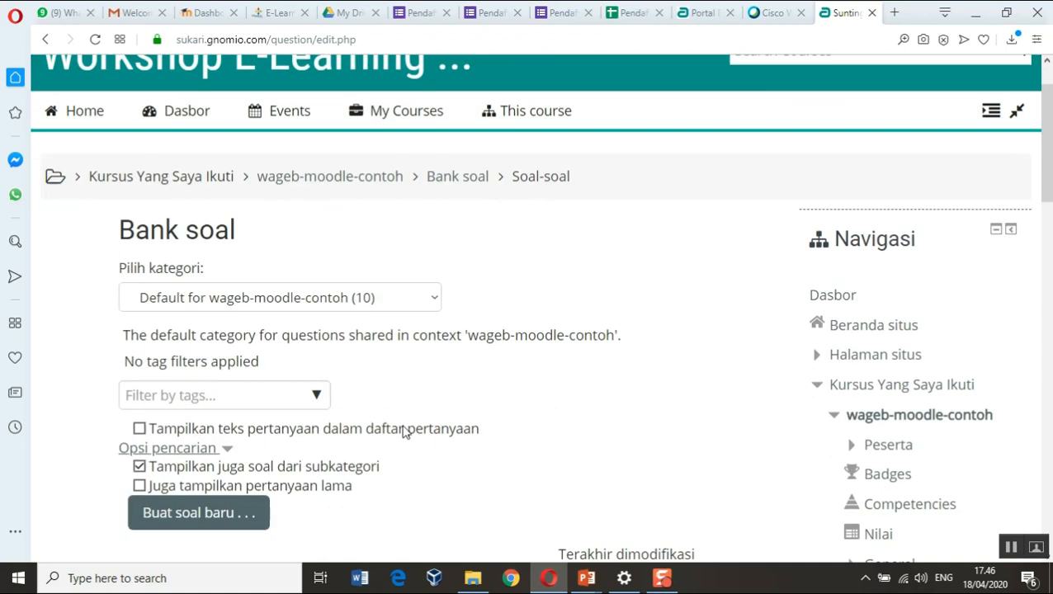
pyautogui.scroll(-8, 404, 432)
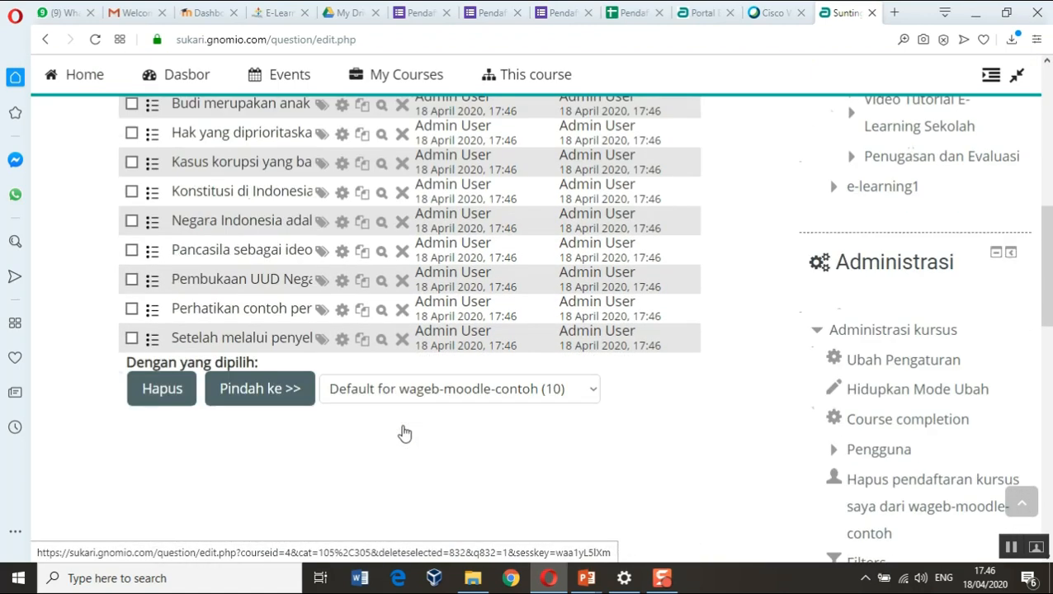
pyautogui.scroll(3, 405, 426)
pyautogui.scroll(1, 405, 426)
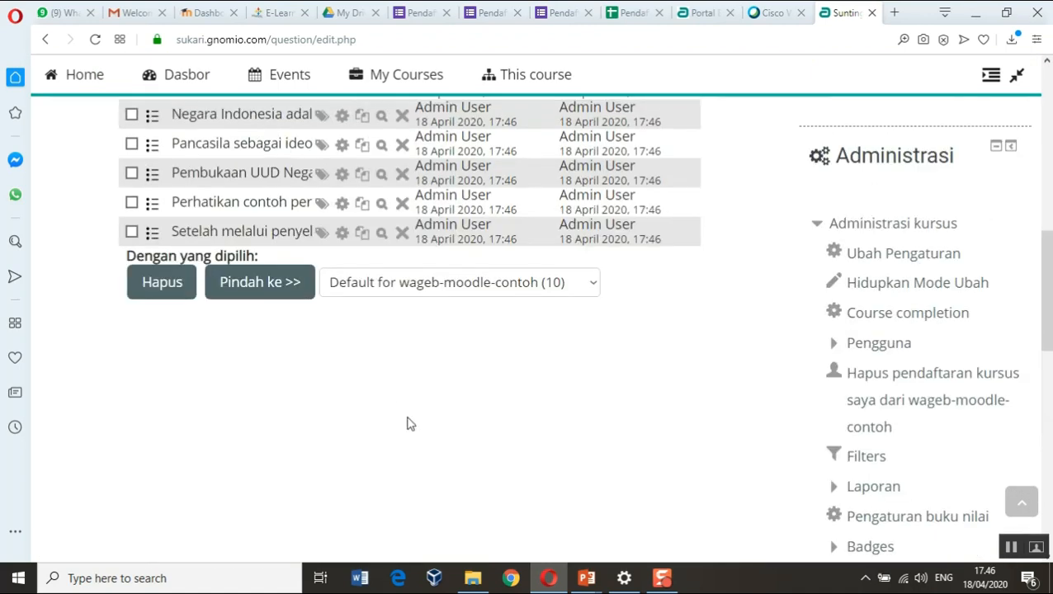
pyautogui.scroll(3, 410, 421)
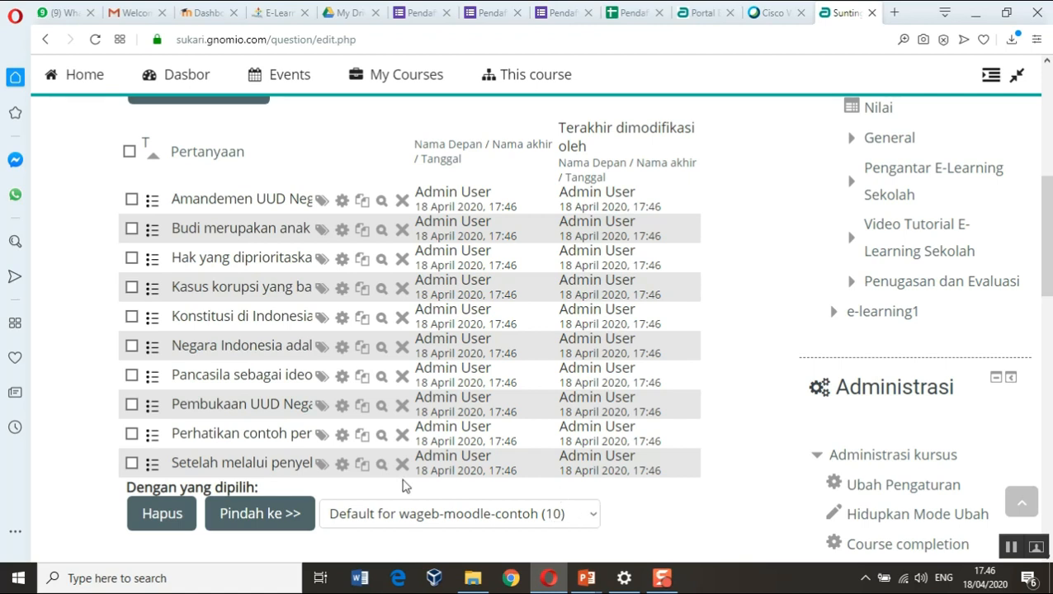
pyautogui.scroll(1, 402, 487)
pyautogui.scroll(-3, 402, 487)
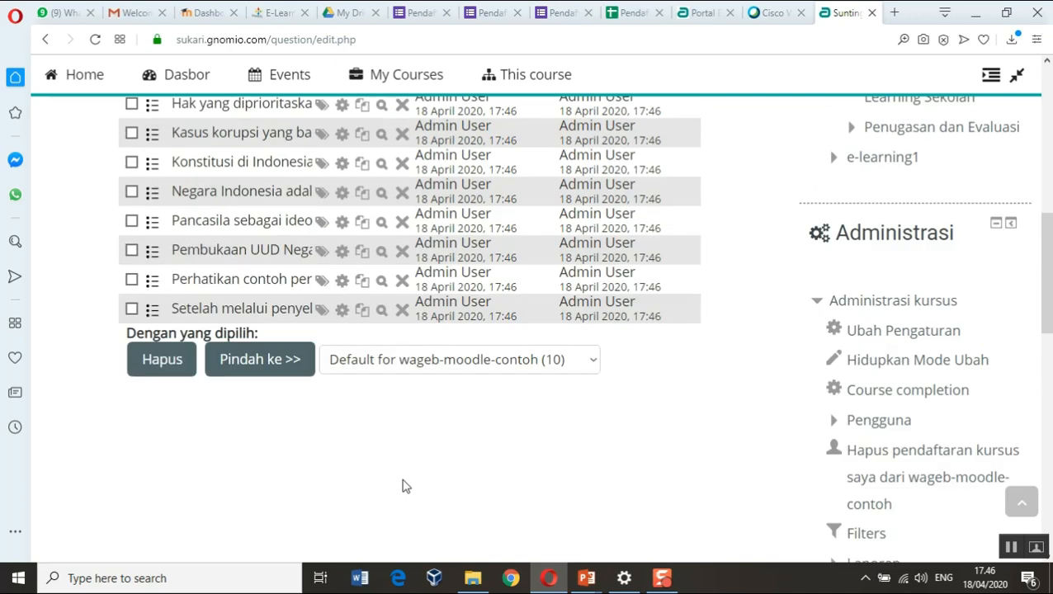
pyautogui.scroll(4, 402, 487)
pyautogui.scroll(-5, 402, 487)
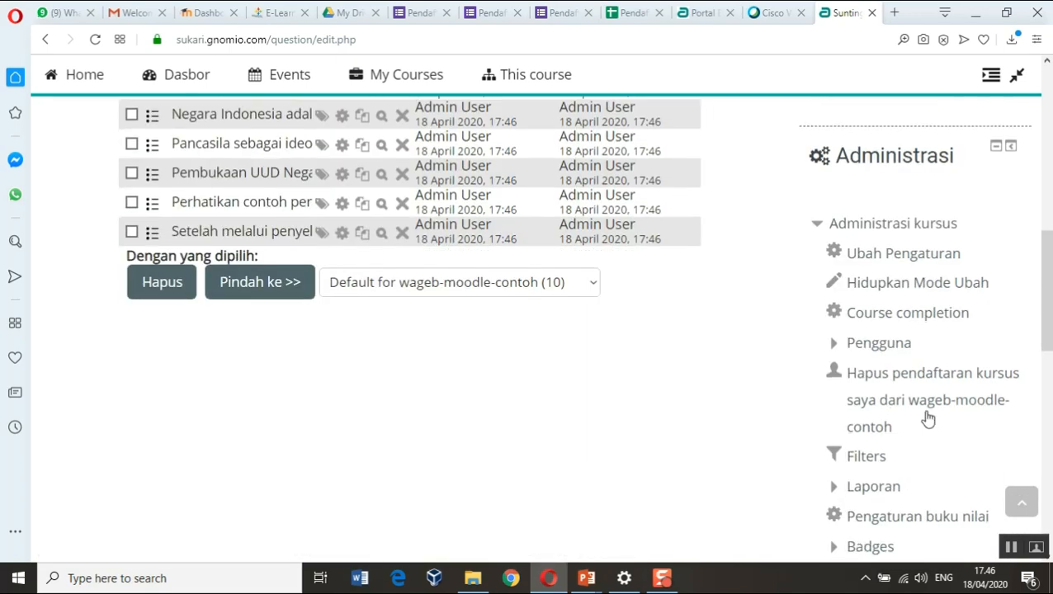
# Step: Return to the question bank's import page and choose Aiken format for another import
pyautogui.scroll(-2, 928, 420)
pyautogui.scroll(-3, 927, 419)
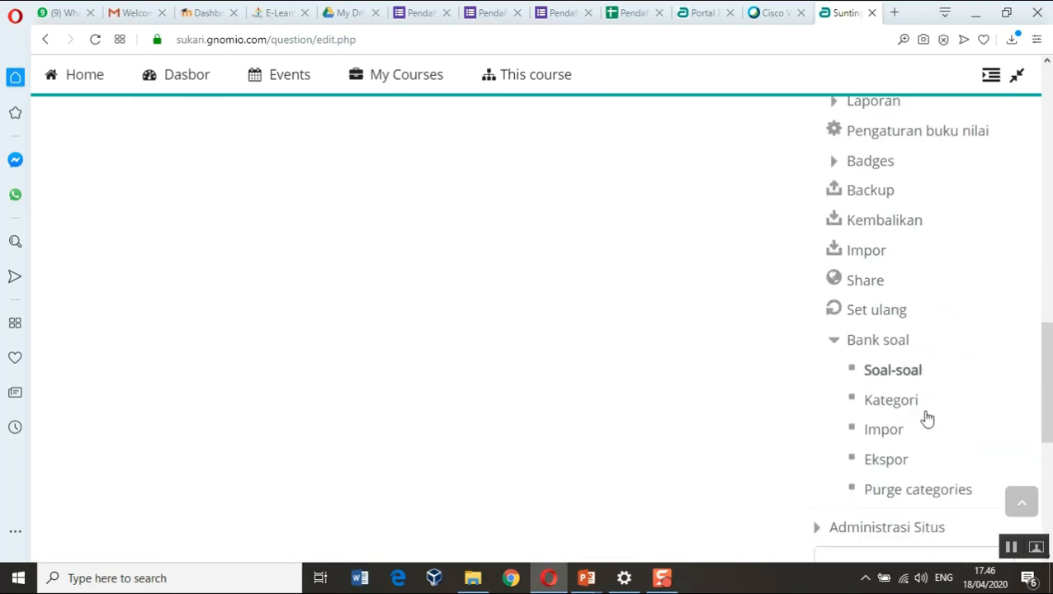
pyautogui.click(884, 430)
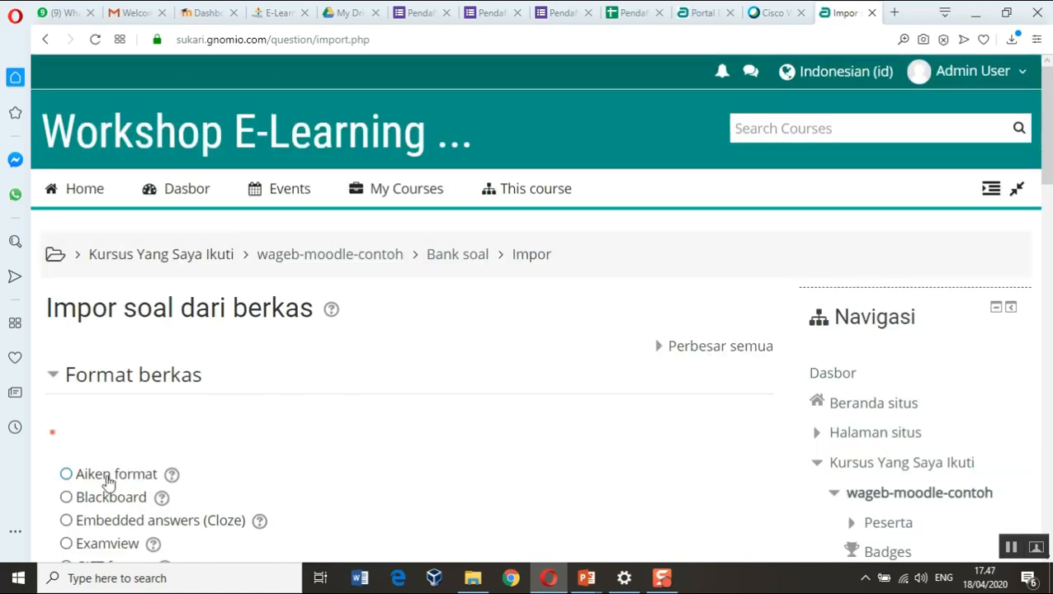
pyautogui.scroll(-5, 348, 442)
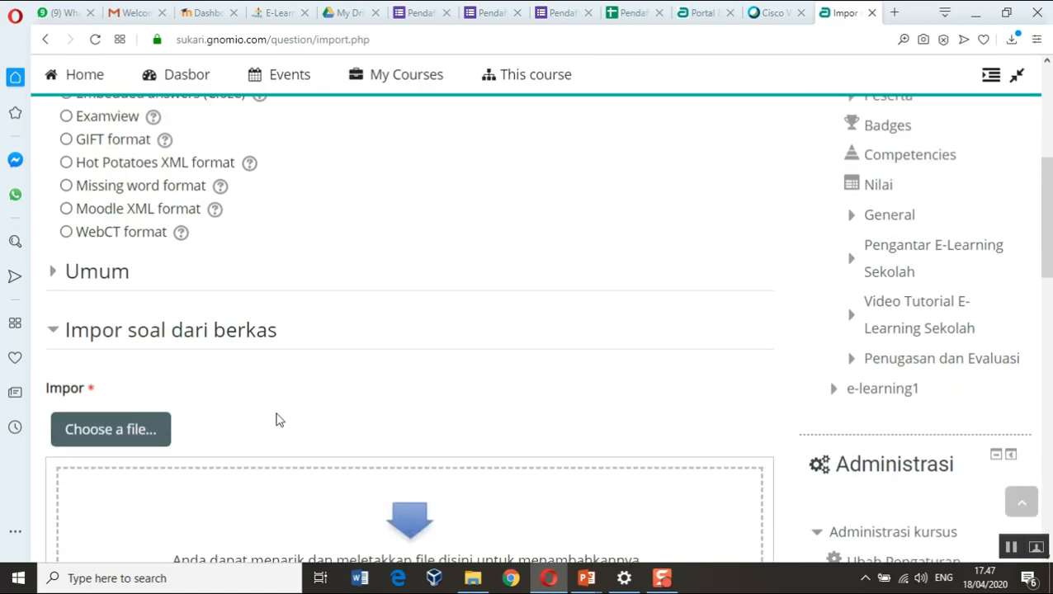
# Step: In the general import settings (Umum), set the import category to Soal PPKN 2020 and turn off getting the category from the file
pyautogui.scroll(-1, 116, 388)
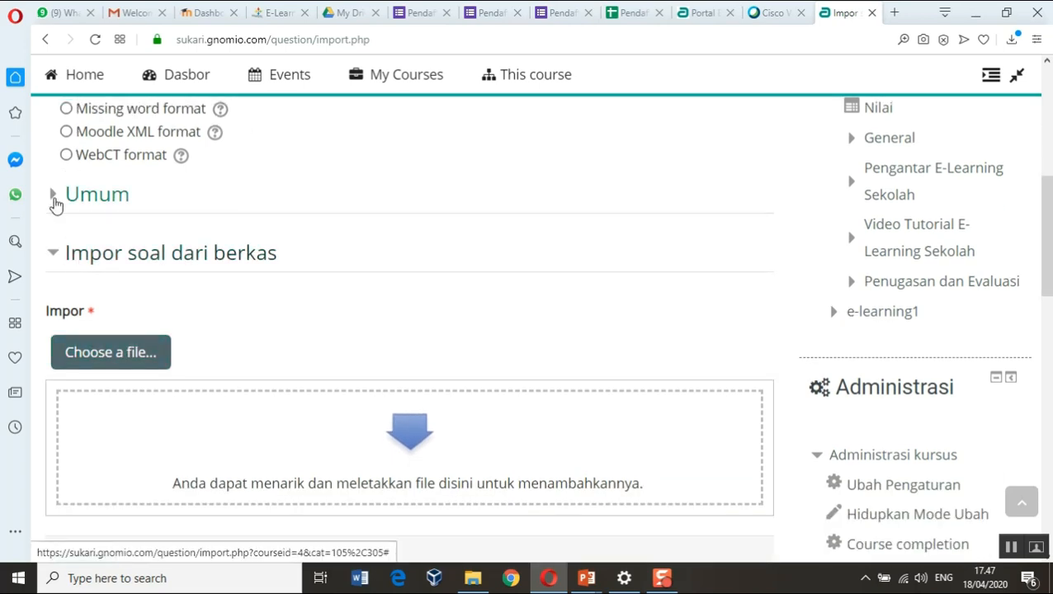
pyautogui.click(55, 203)
pyautogui.click(609, 296)
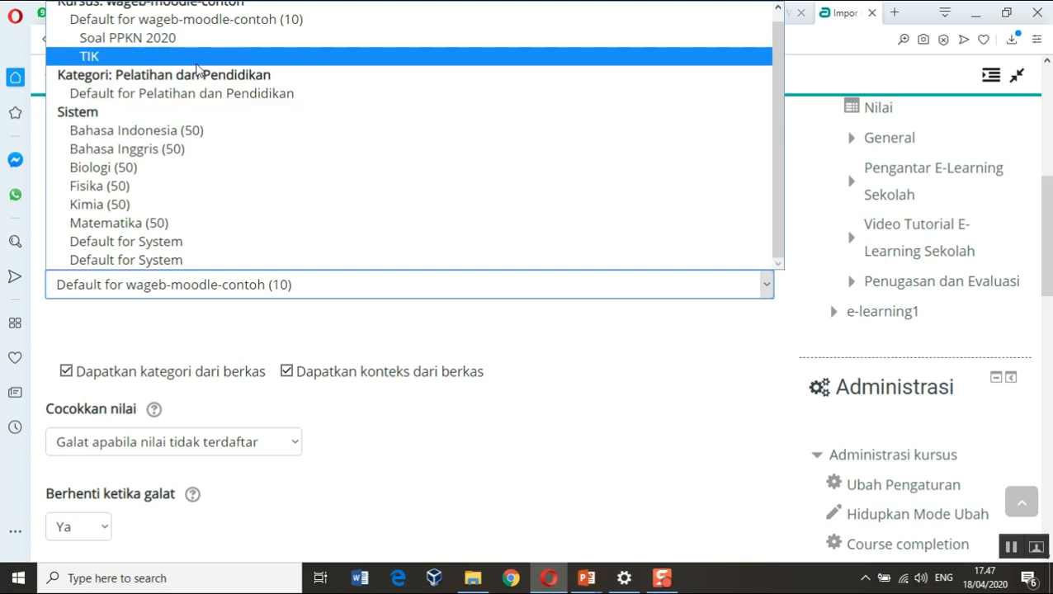
pyautogui.click(186, 38)
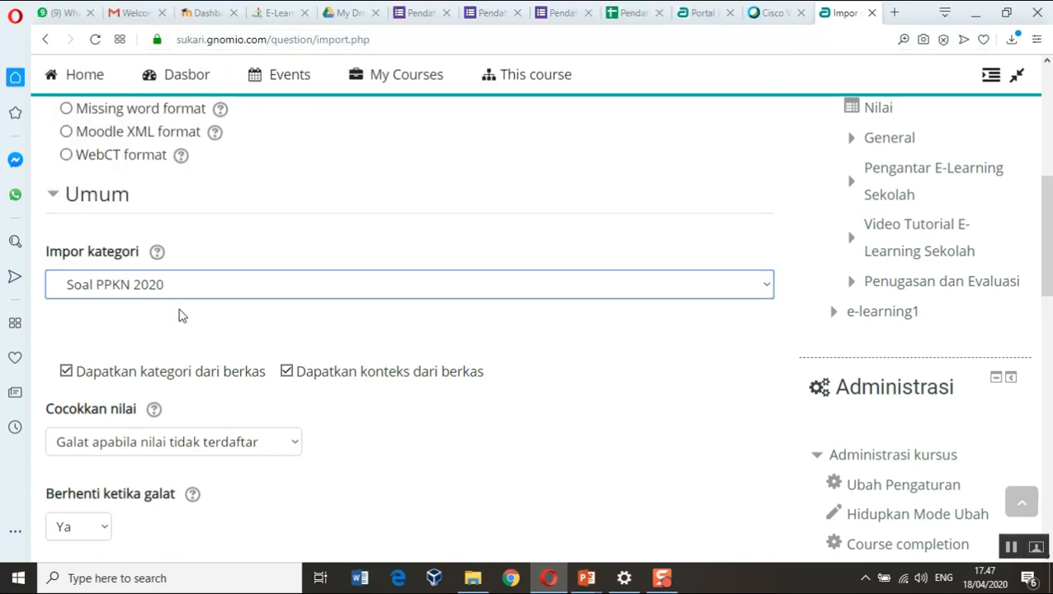
pyautogui.scroll(-1, 397, 380)
pyautogui.click(61, 306)
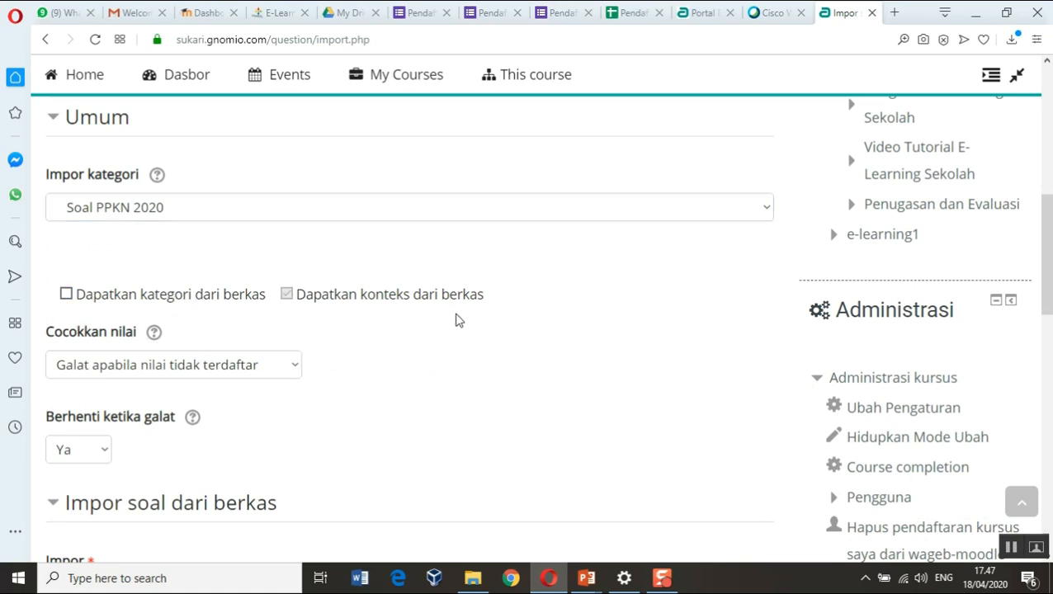
# Step: Upload contoh-import-aiken.txt and import its questions into the Soal PPKN 2020 category
pyautogui.scroll(-3, 477, 383)
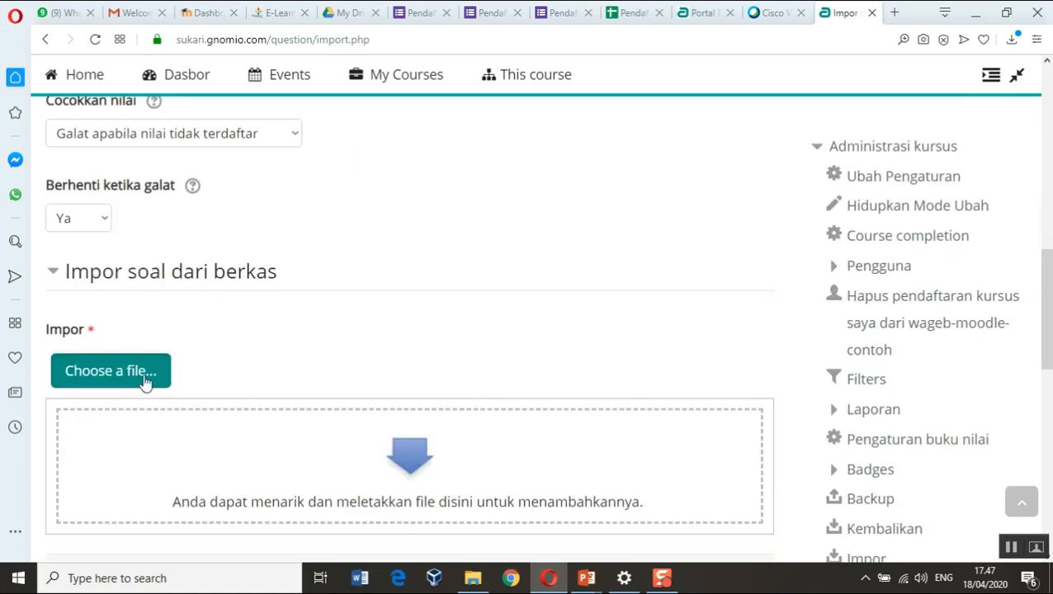
pyautogui.click(111, 370)
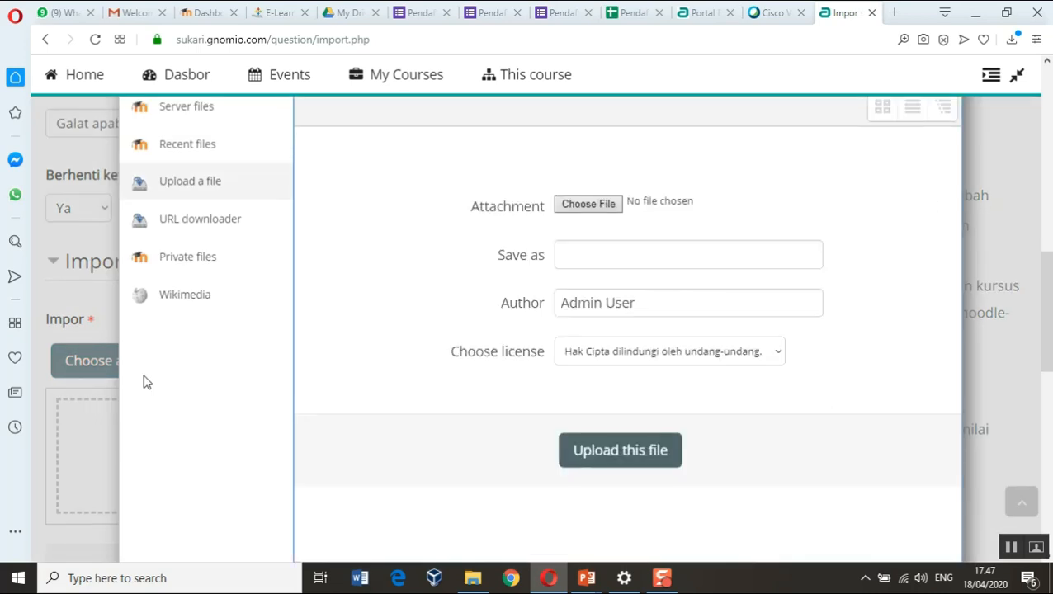
pyautogui.click(577, 211)
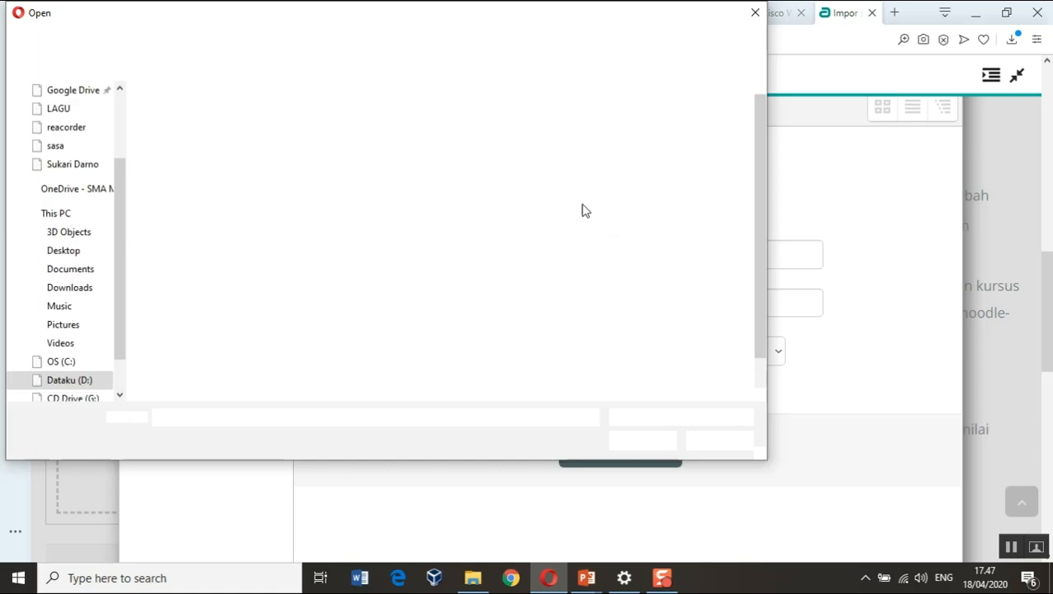
pyautogui.click(532, 157)
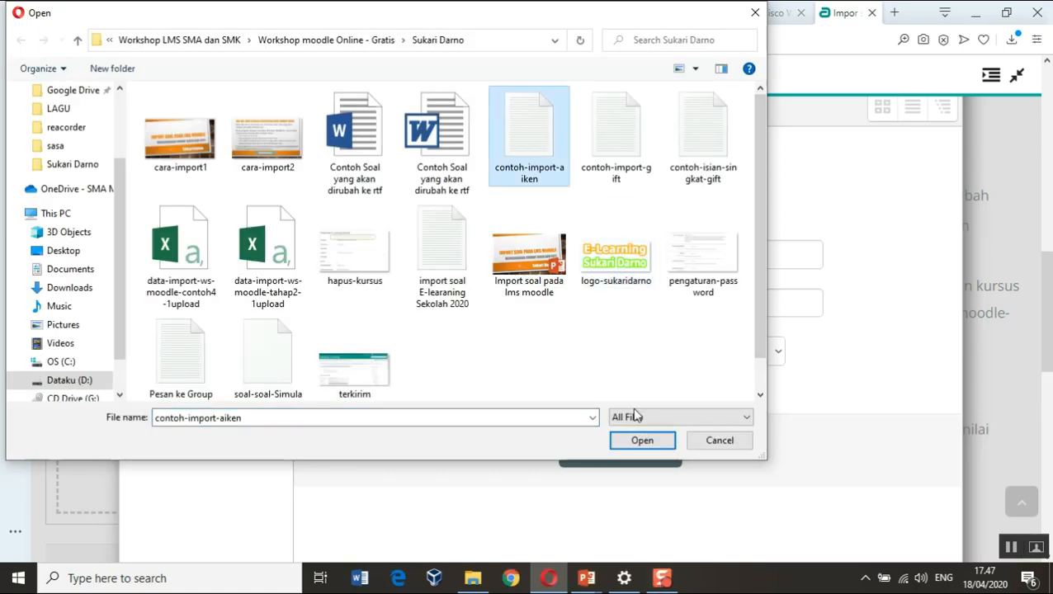
pyautogui.click(643, 443)
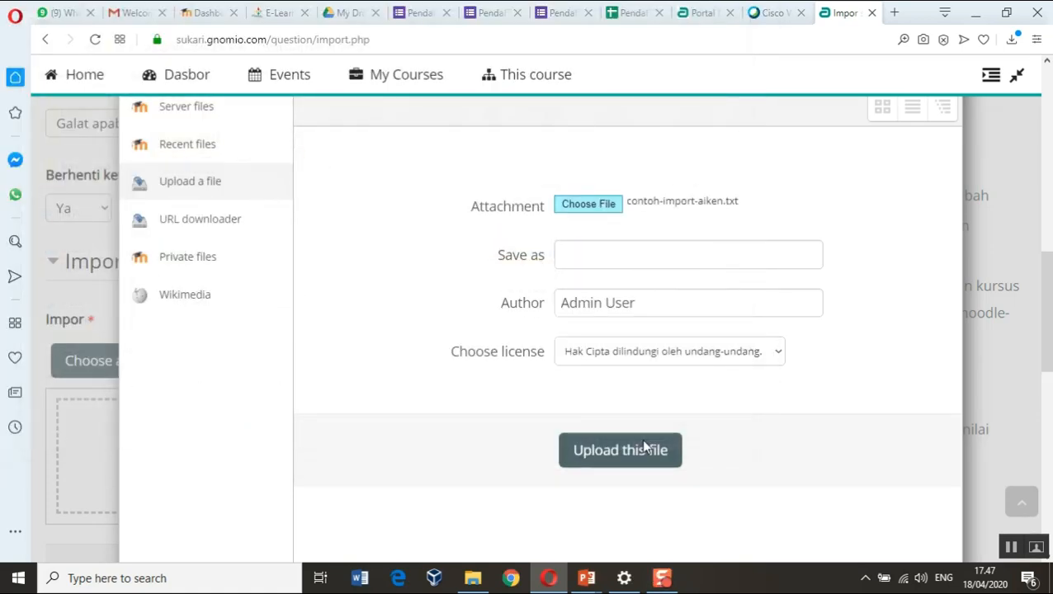
pyautogui.click(623, 456)
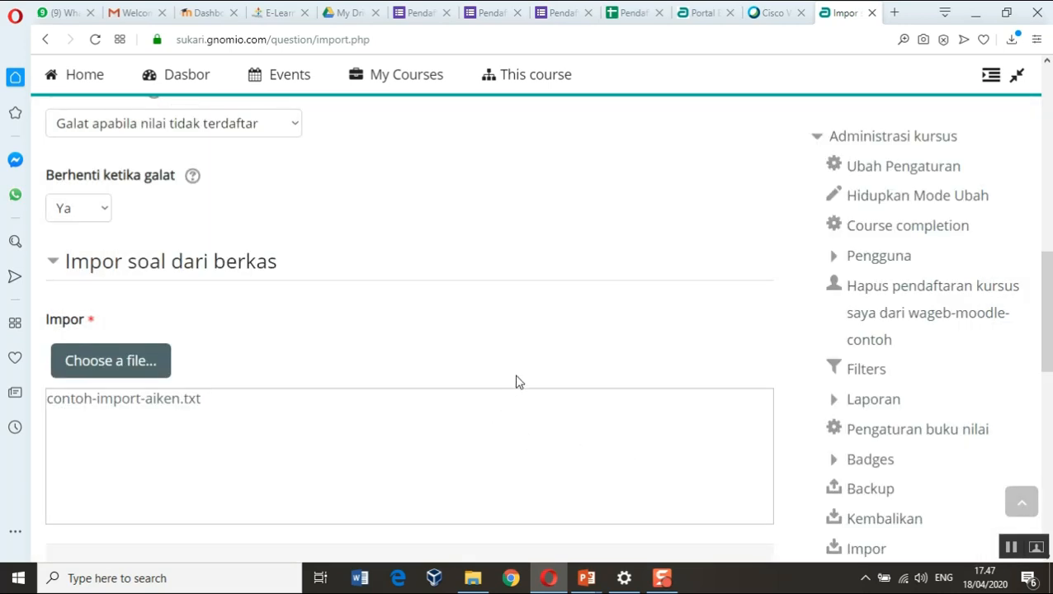
pyautogui.scroll(-3, 517, 381)
pyautogui.click(84, 355)
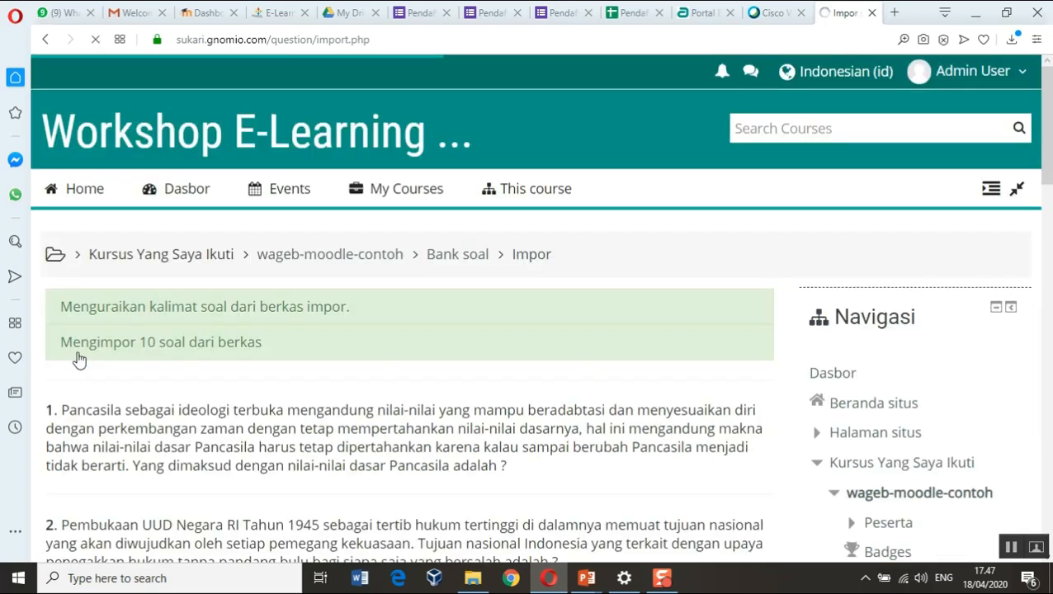
# Step: Continue from the import results to the question bank and review the questions in the Soal PPKN 2020 category
pyautogui.scroll(-13, 327, 367)
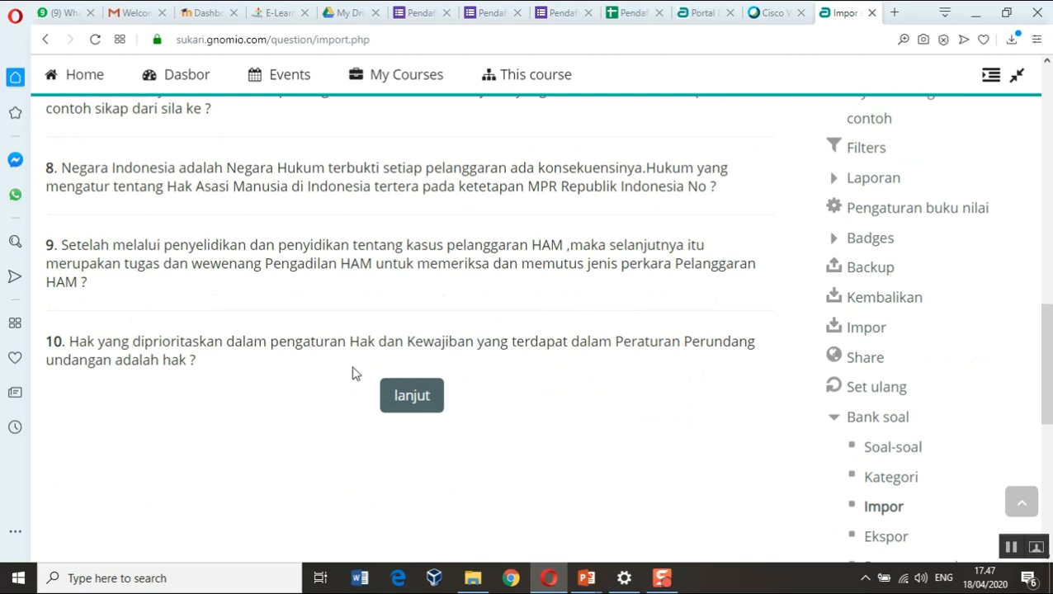
pyautogui.click(430, 400)
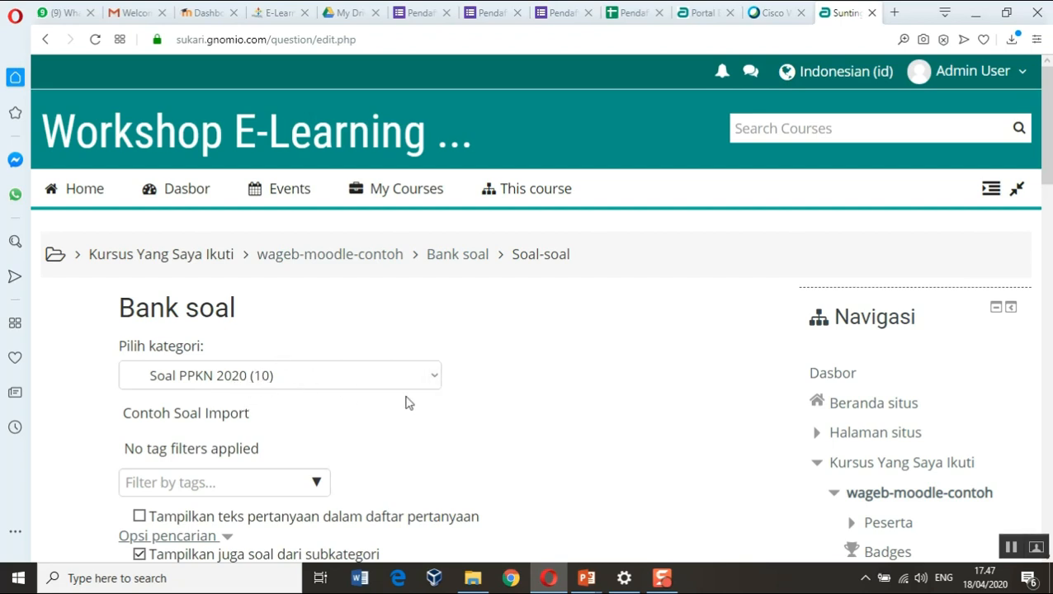
pyautogui.scroll(-7, 459, 394)
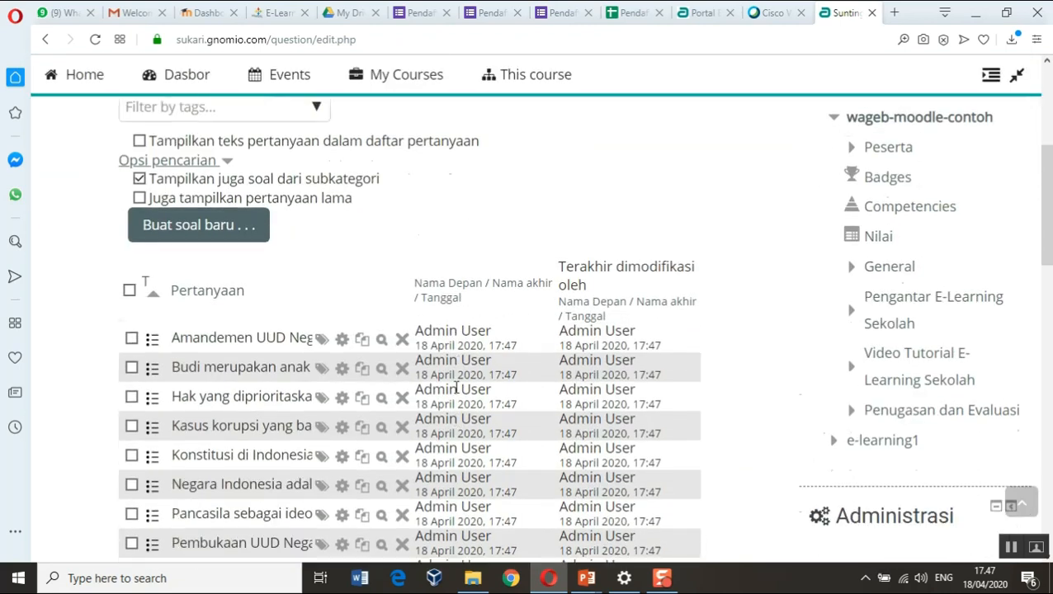
pyautogui.scroll(-1, 456, 388)
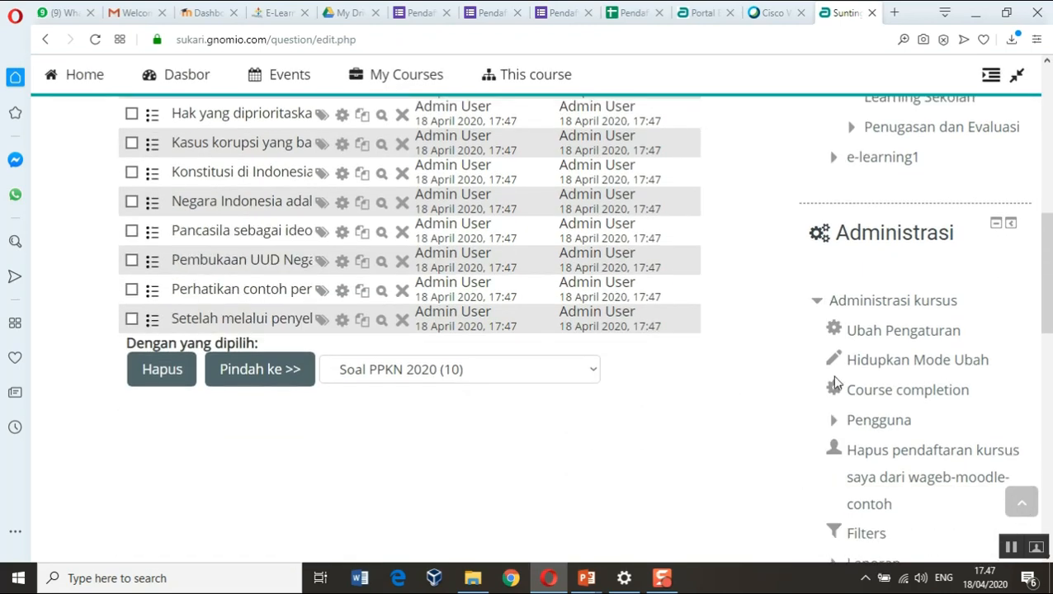
# Step: Return to the question bank's import page and choose GIFT format as the file format
pyautogui.scroll(-1, 759, 411)
pyautogui.scroll(-6, 759, 409)
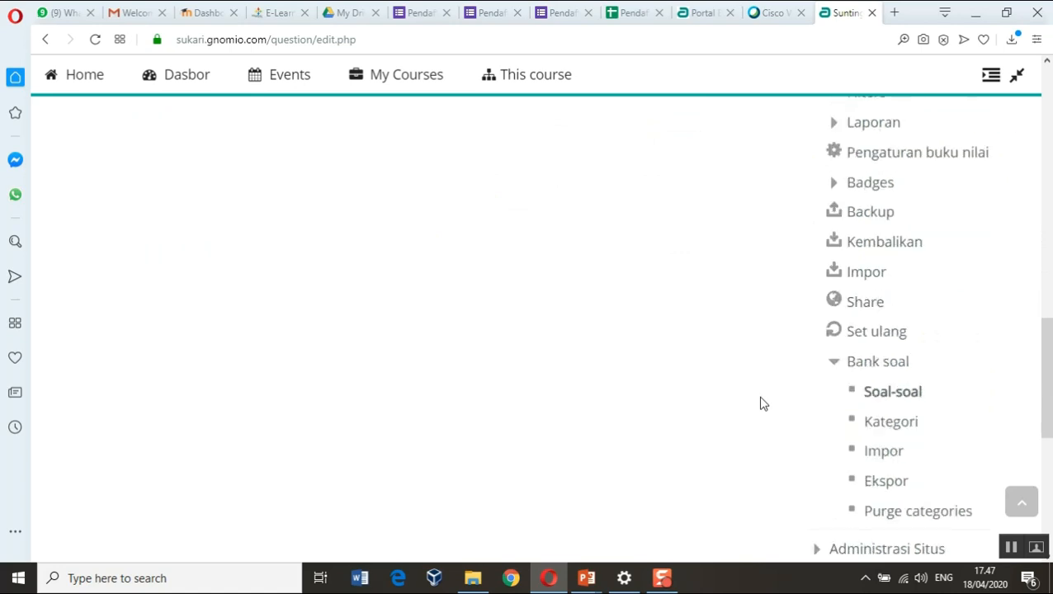
pyautogui.click(884, 362)
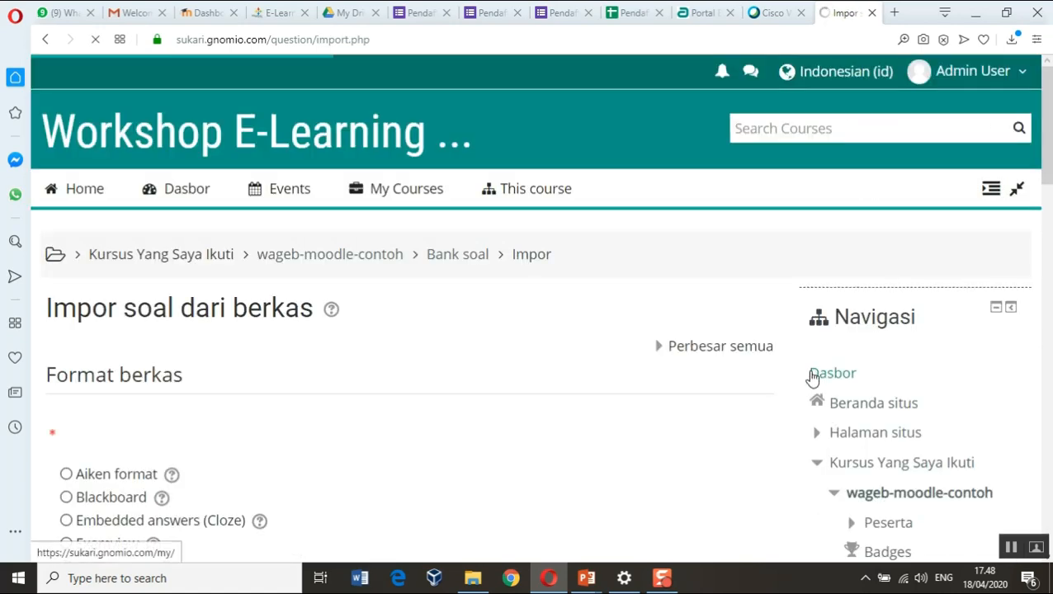
pyautogui.scroll(-3, 411, 450)
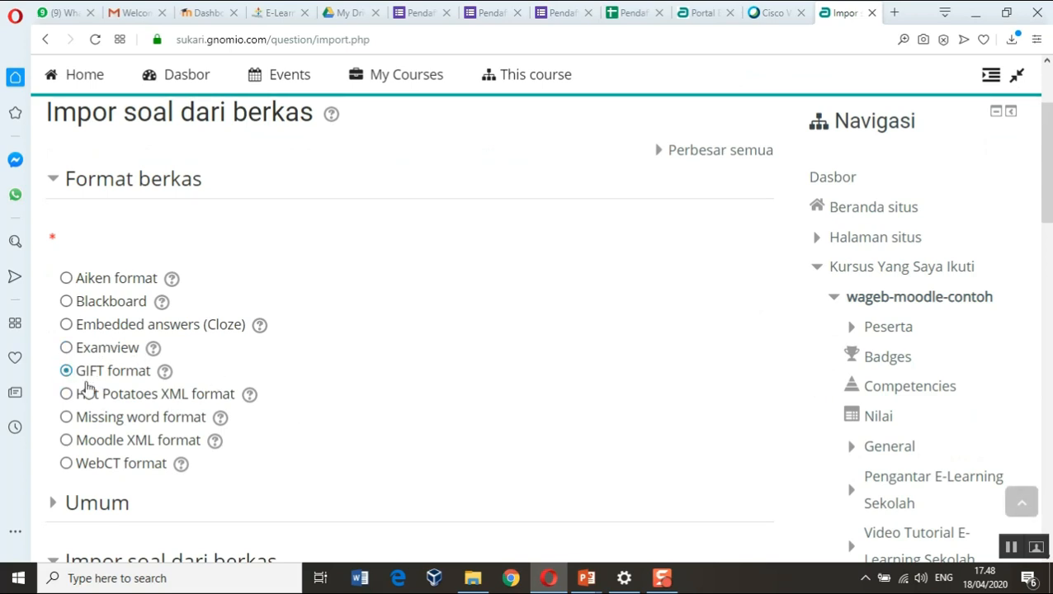
# Step: In the general import settings (Umum), keep Soal PPKN 2020 as the import category and turn off getting the category from the file
pyautogui.scroll(-1, 330, 399)
pyautogui.scroll(-2, 330, 398)
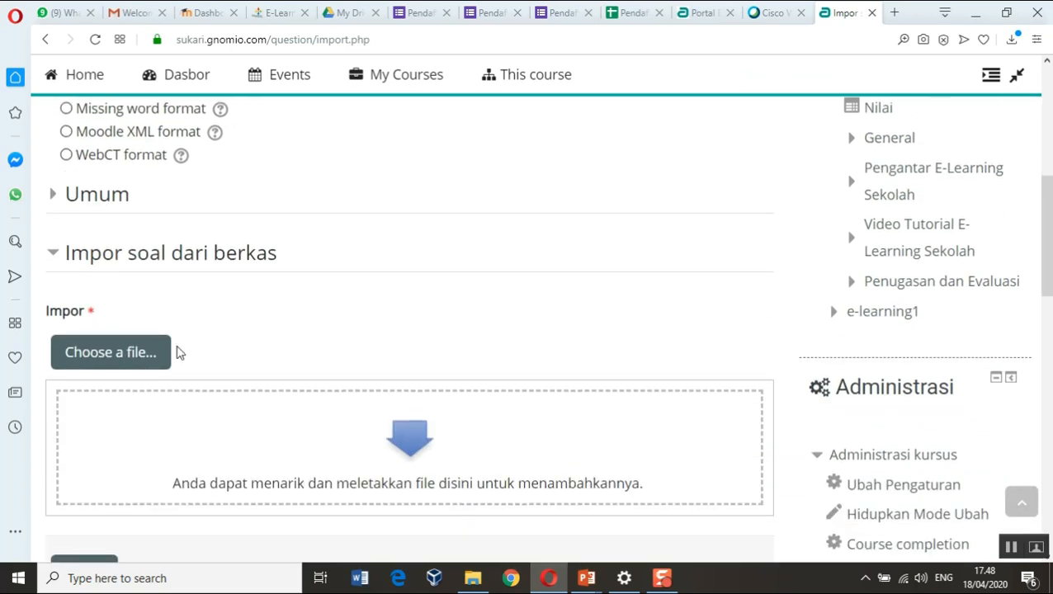
pyautogui.click(58, 202)
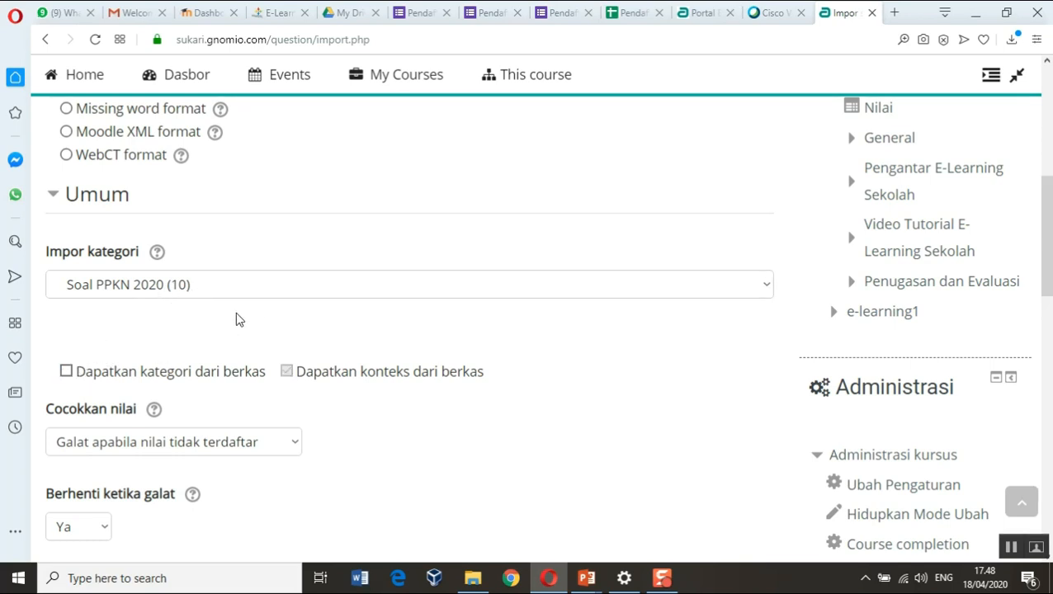
pyautogui.scroll(-3, 280, 330)
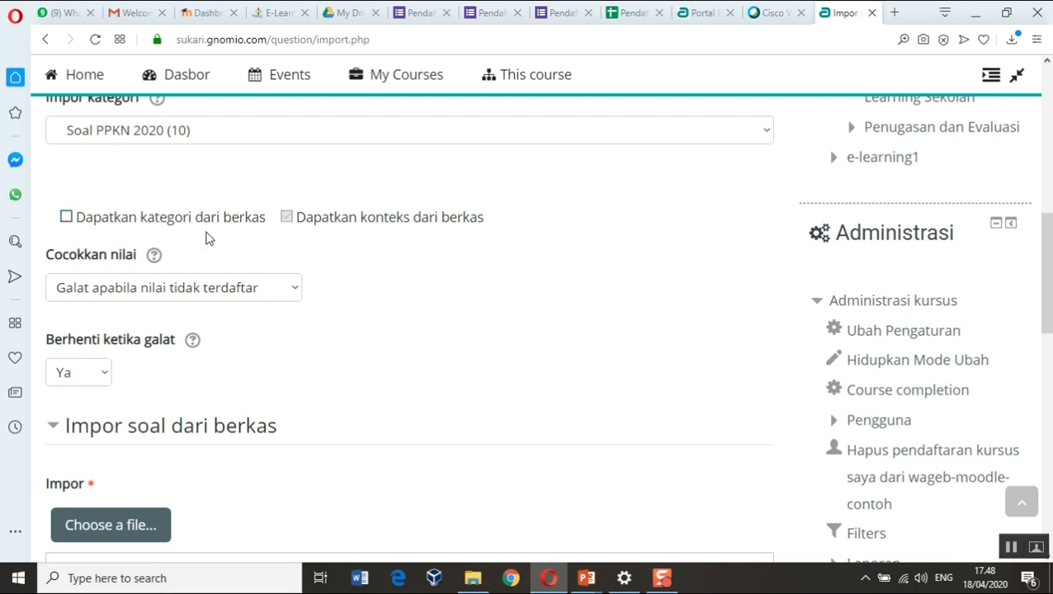
pyautogui.scroll(-3, 215, 273)
# Step: Upload contoh-import-gift.txt from the computer as the question file to import
pyautogui.click(146, 371)
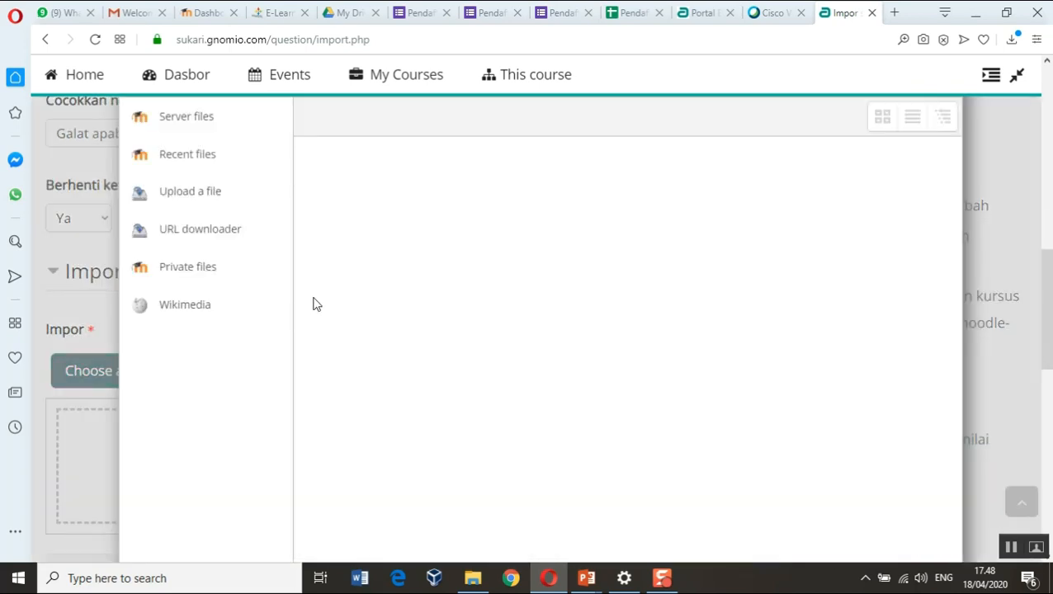
pyautogui.click(205, 198)
pyautogui.click(589, 206)
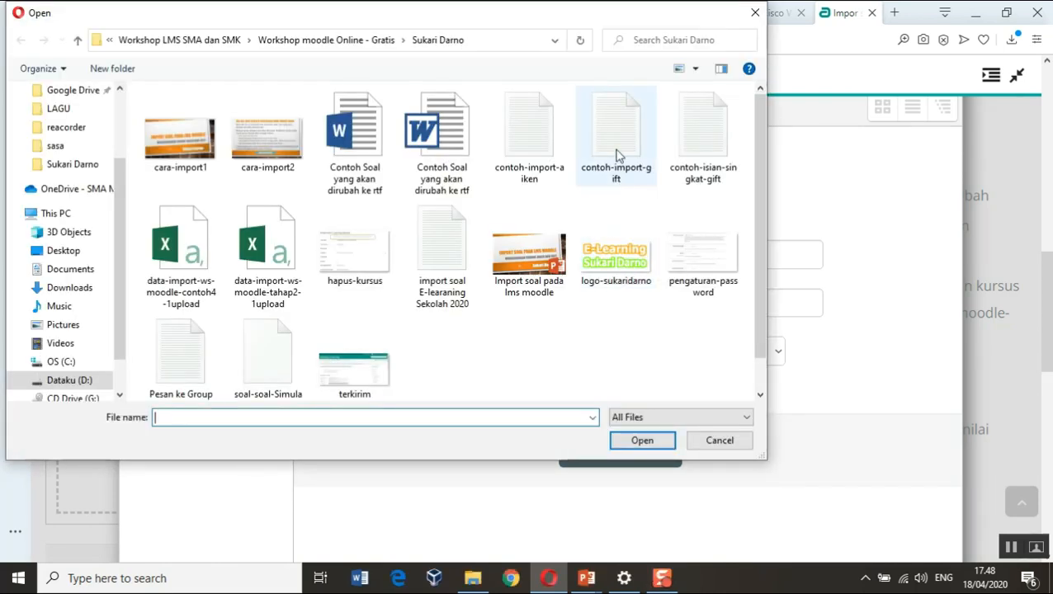
pyautogui.click(618, 156)
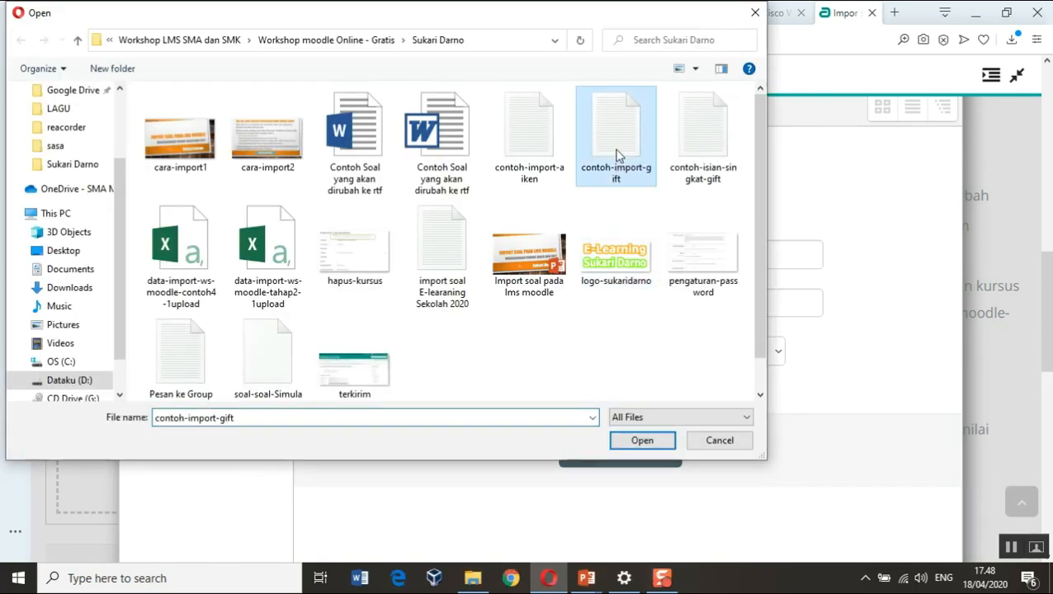
pyautogui.click(642, 444)
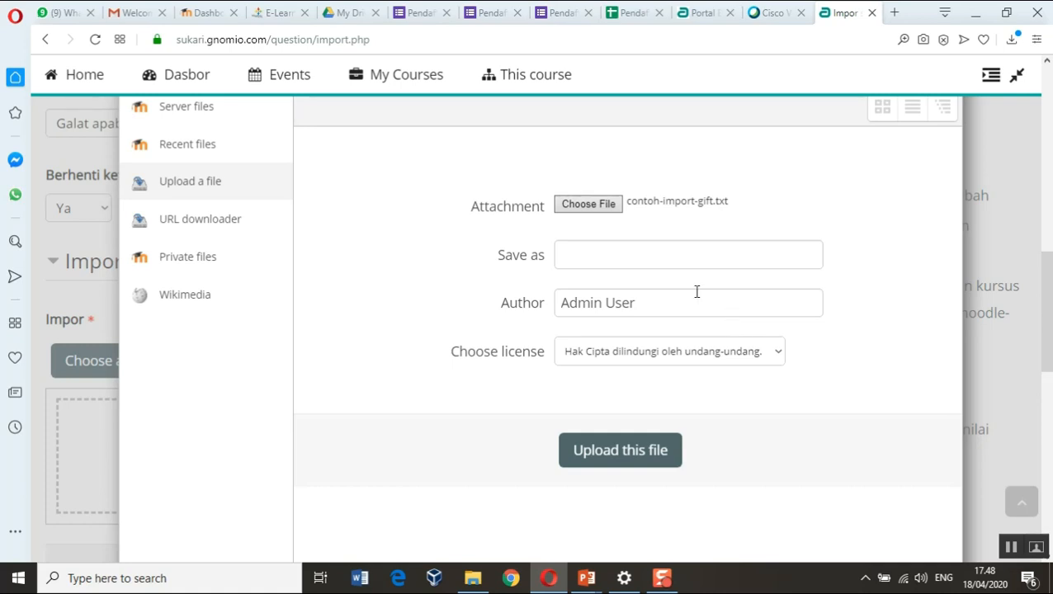
pyautogui.click(636, 453)
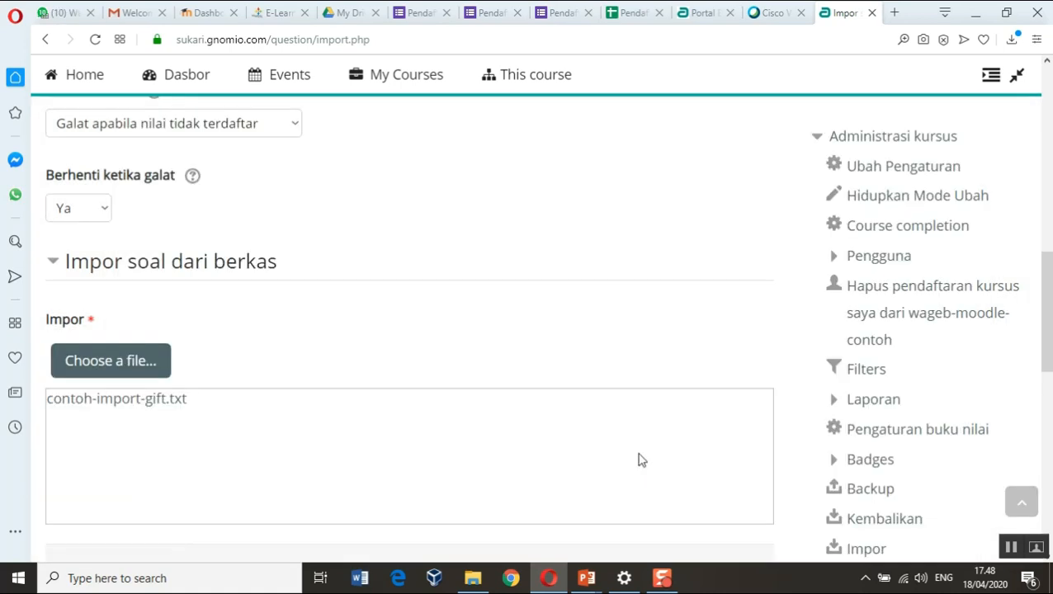
# Step: Check the import category setting and import the questions from the uploaded GIFT file into Soal PPKN 2020
pyautogui.scroll(-2, 635, 450)
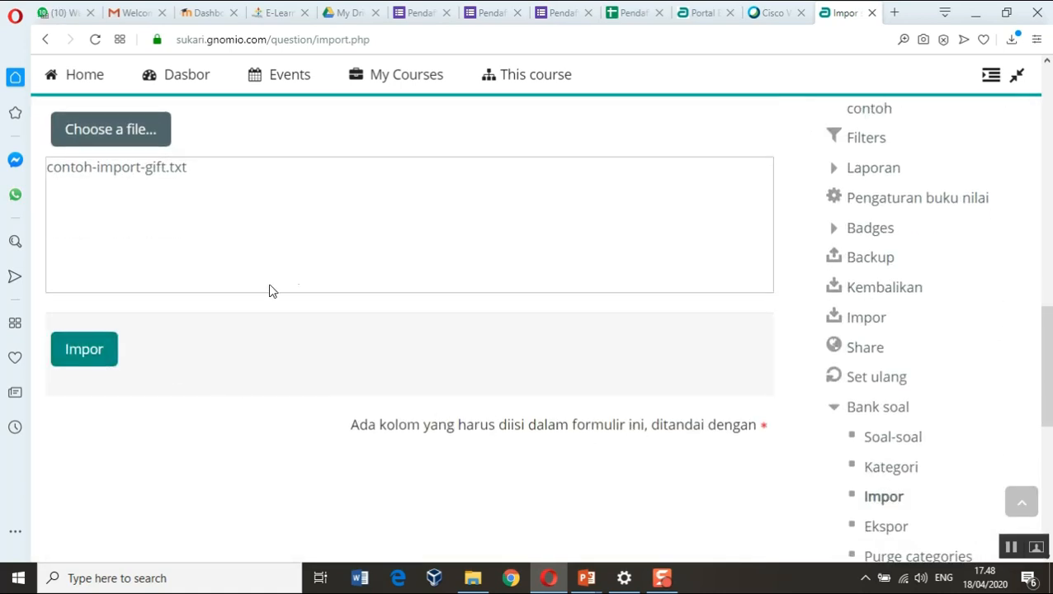
pyautogui.scroll(5, 297, 289)
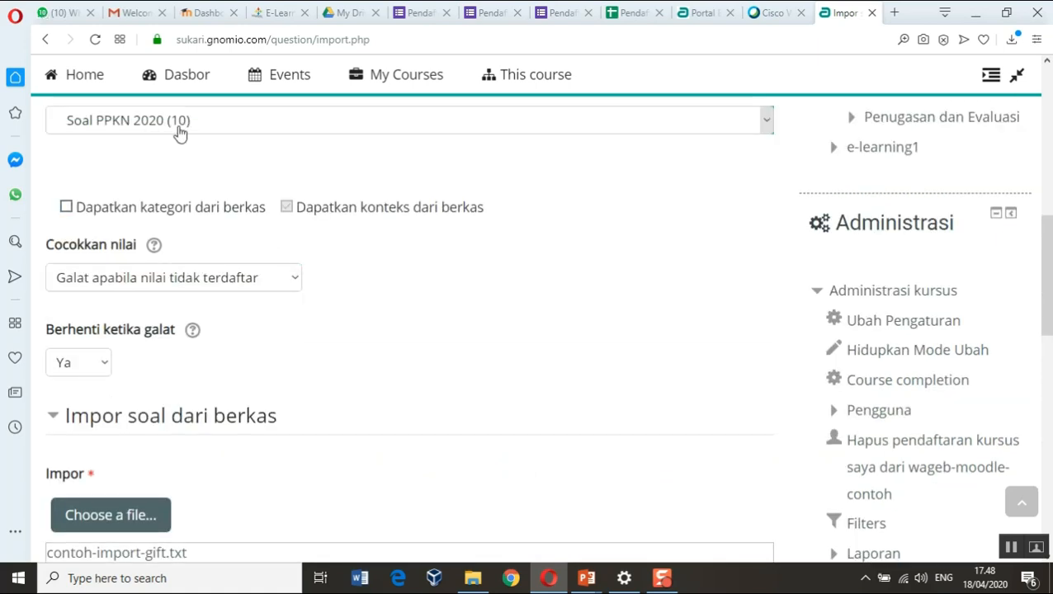
pyautogui.scroll(-3, 188, 382)
pyautogui.click(96, 508)
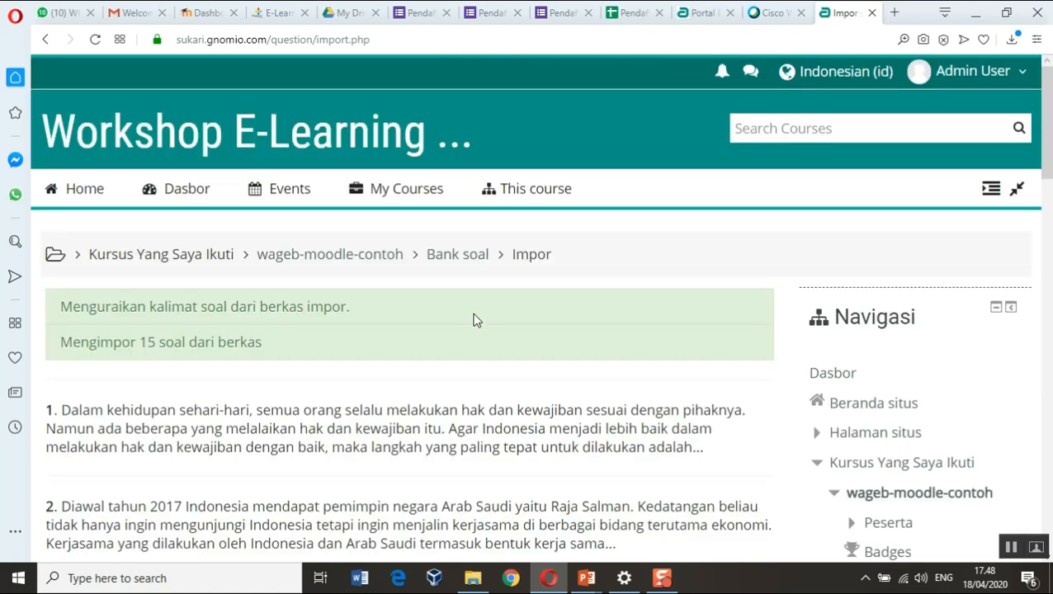
# Step: Look through the imported GIFT questions, continue to the question bank and examine the full Soal PPKN 2020 question list
pyautogui.scroll(-10, 211, 360)
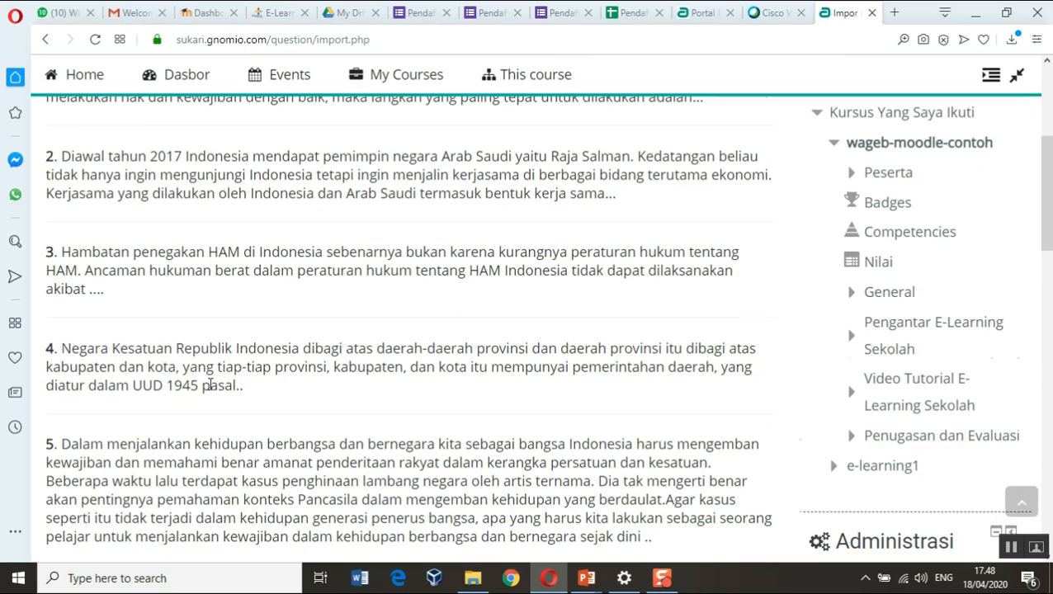
pyautogui.scroll(-8, 215, 398)
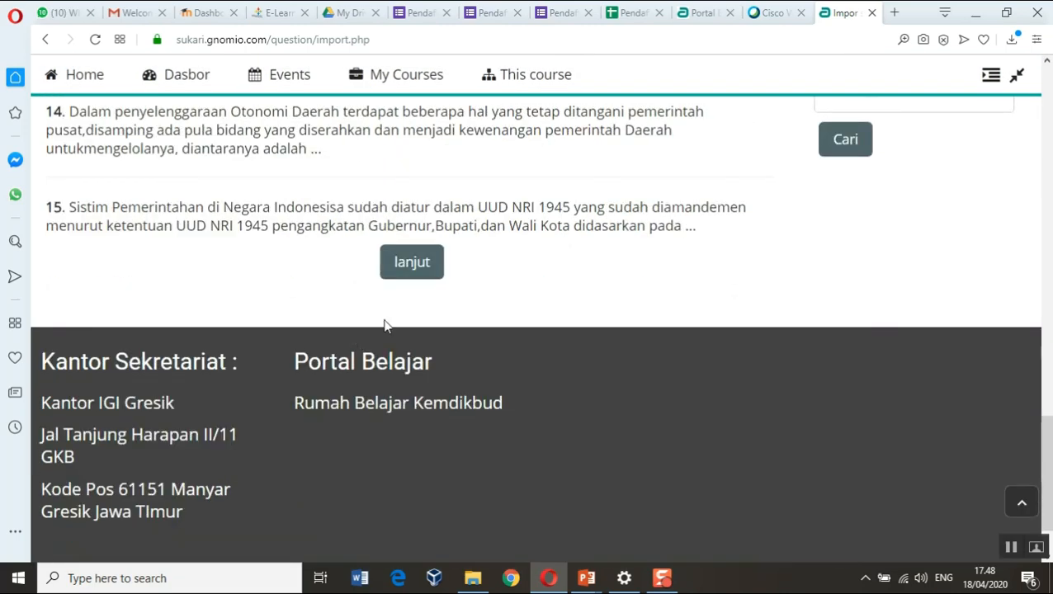
pyautogui.click(421, 264)
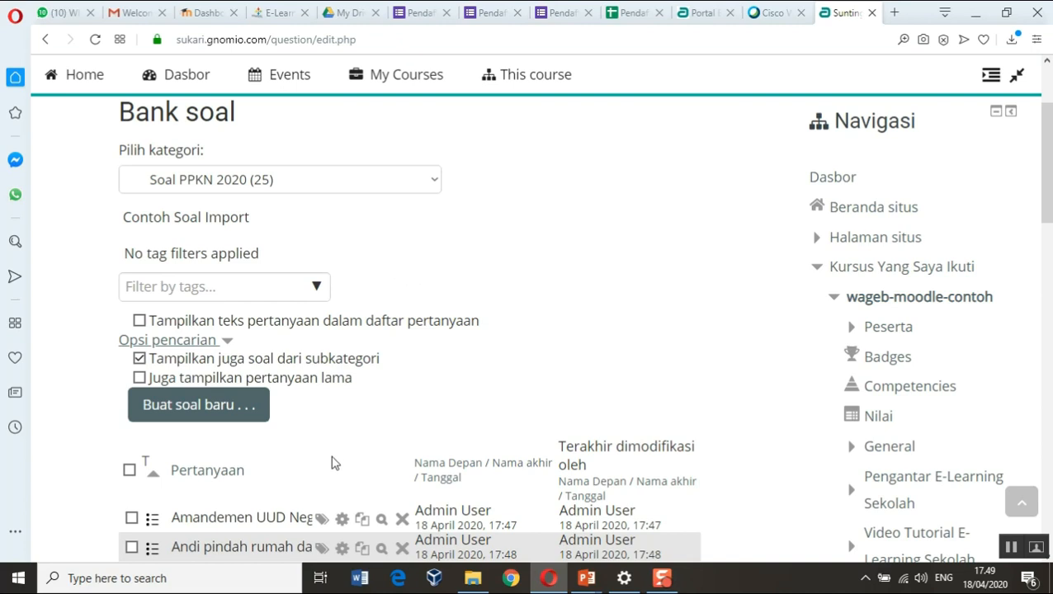
pyautogui.scroll(-1, 334, 474)
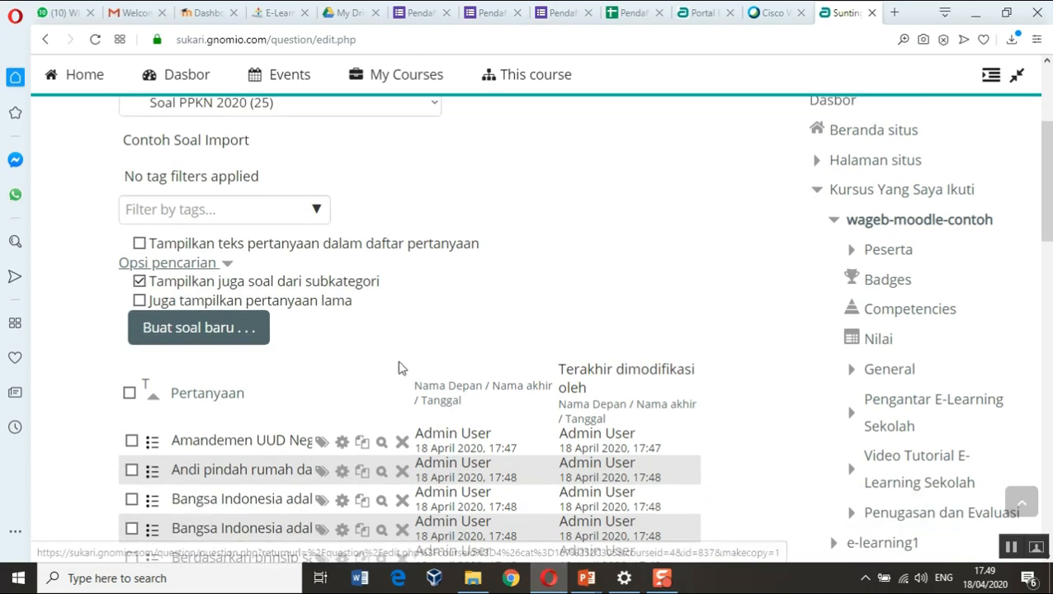
pyautogui.scroll(4, 402, 358)
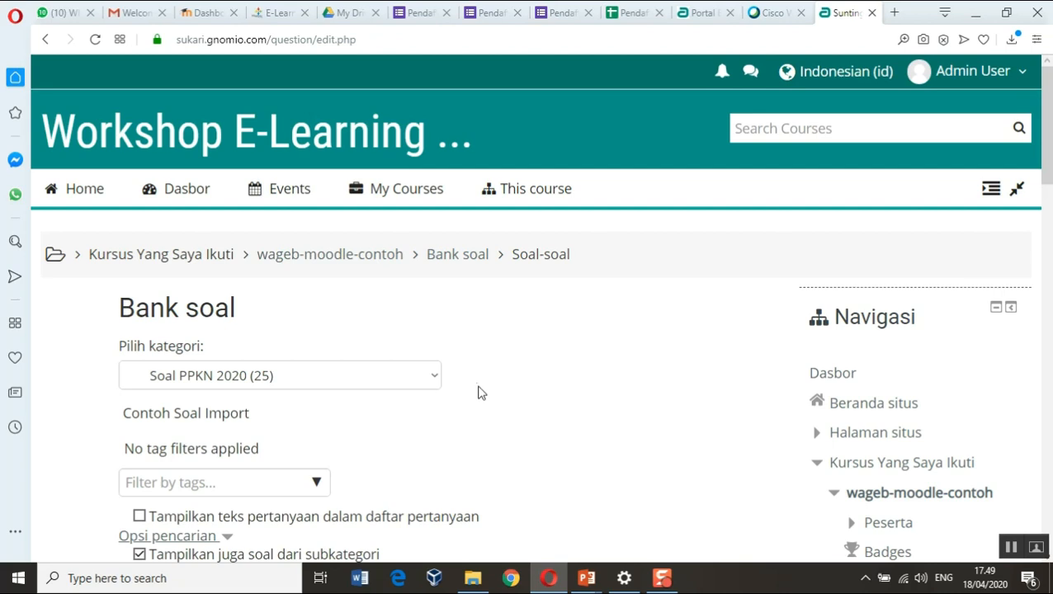
pyautogui.scroll(-5, 477, 417)
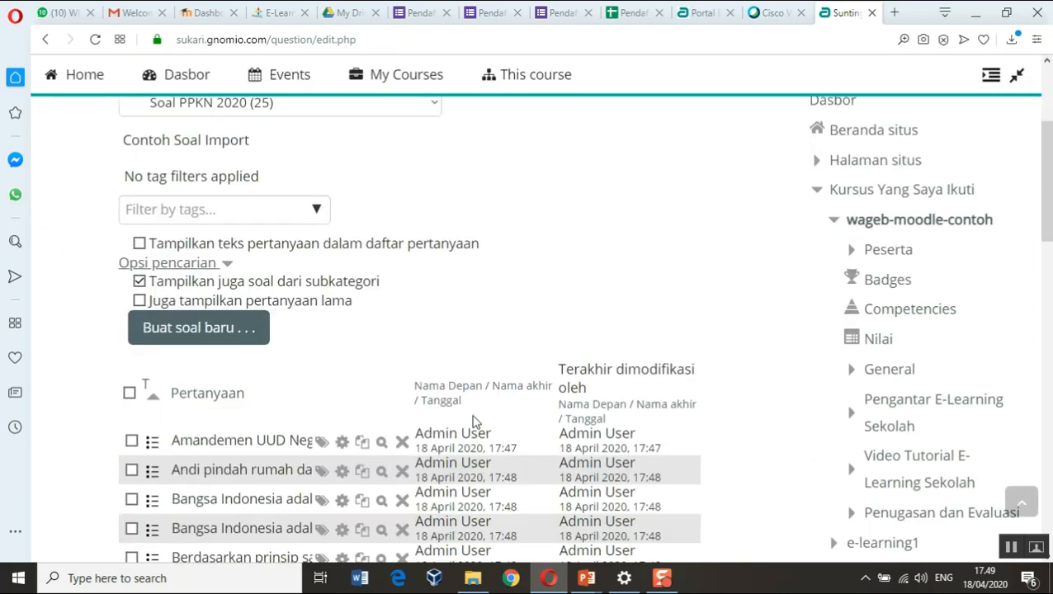
pyautogui.scroll(-10, 480, 435)
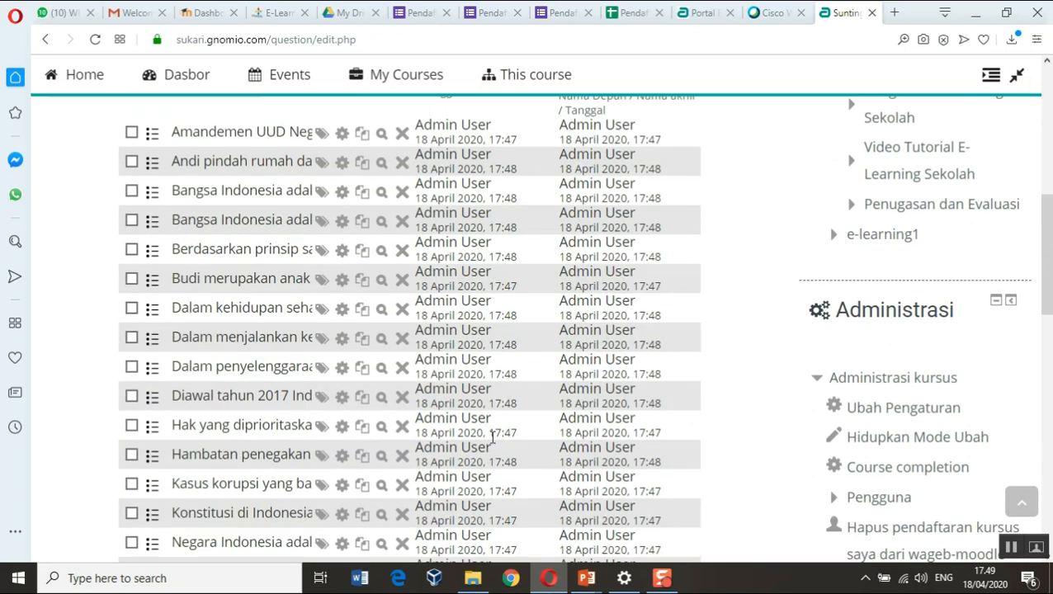
pyautogui.scroll(-4, 507, 442)
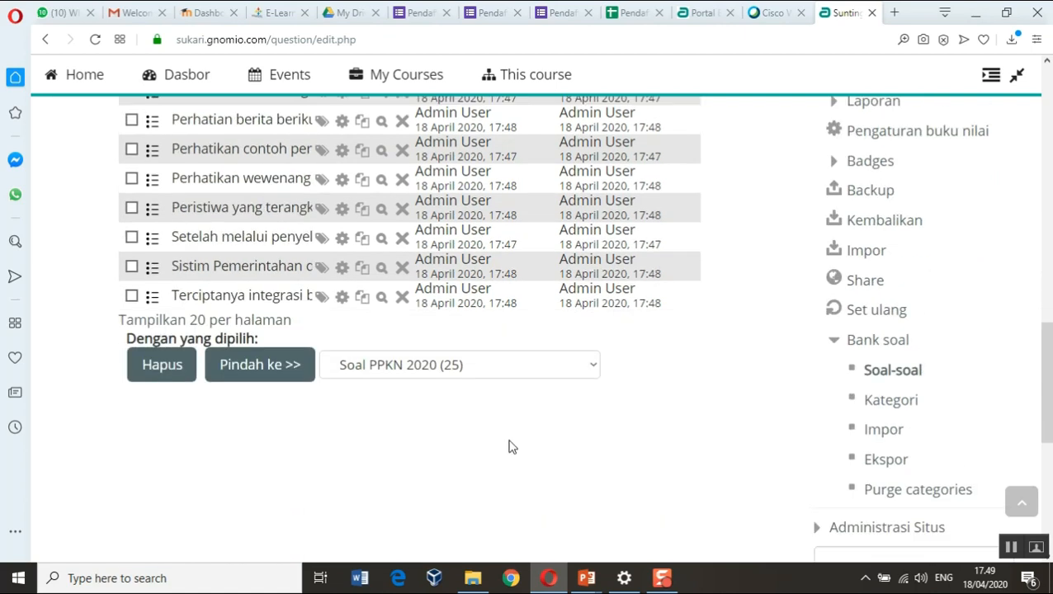
# Step: Open the Fisika category from the system-level question categories and look through its list of questions
pyautogui.click(876, 404)
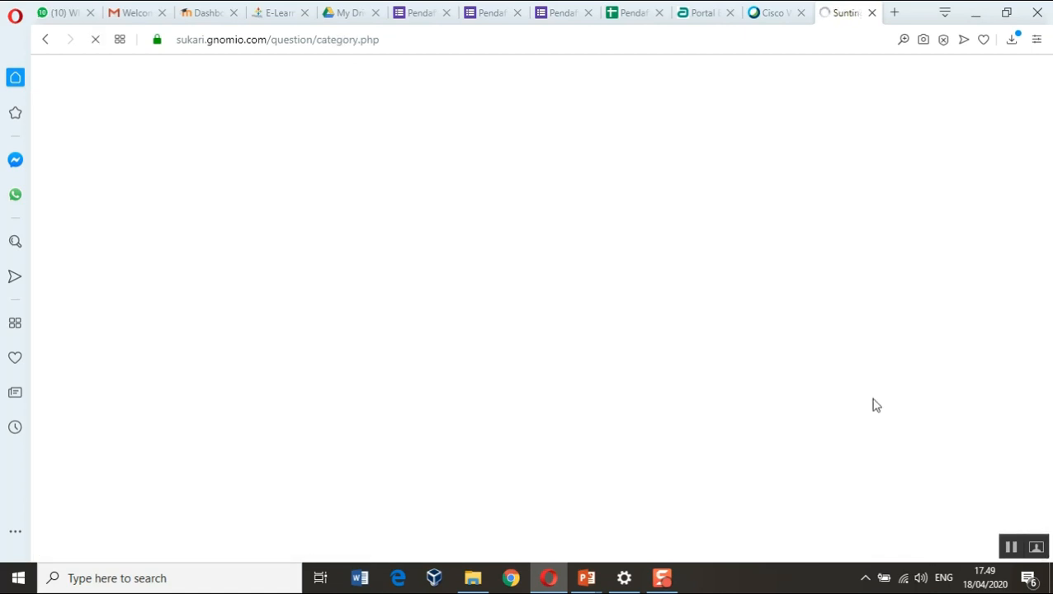
pyautogui.scroll(-10, 478, 400)
pyautogui.scroll(-8, 450, 397)
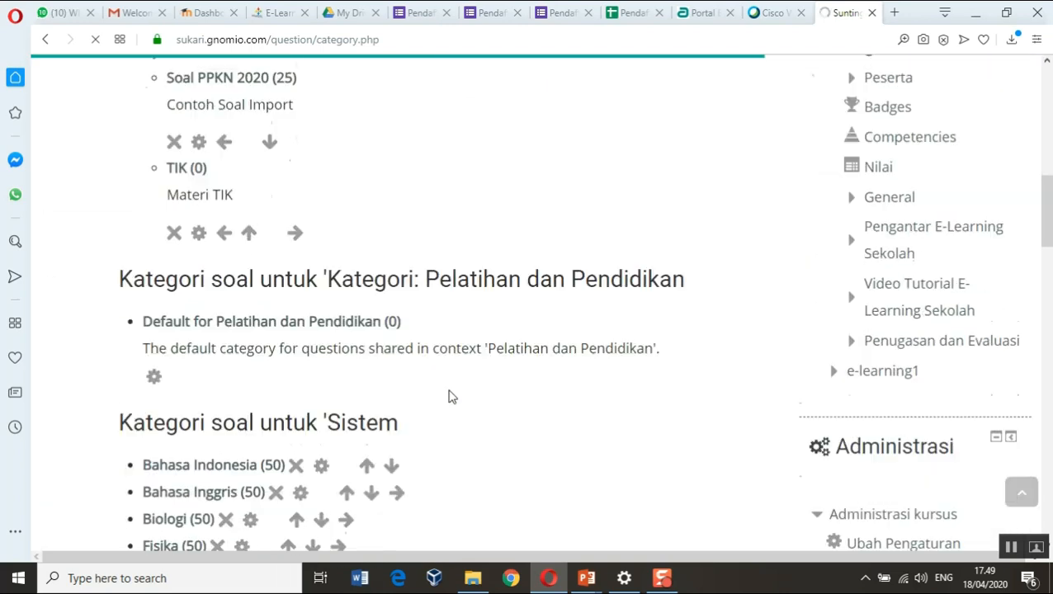
pyautogui.scroll(-3, 449, 397)
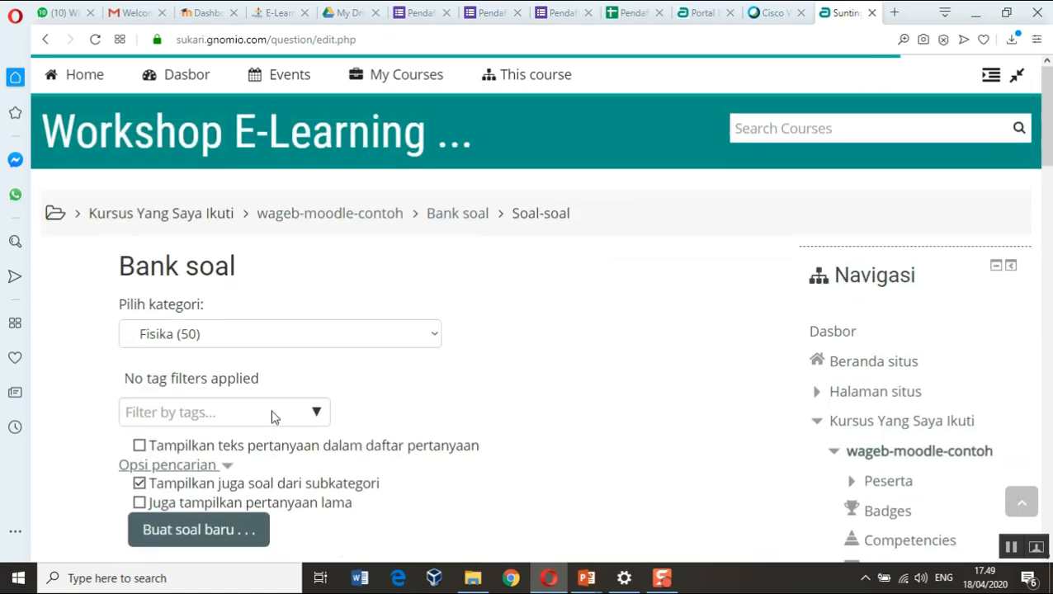
pyautogui.scroll(-10, 274, 419)
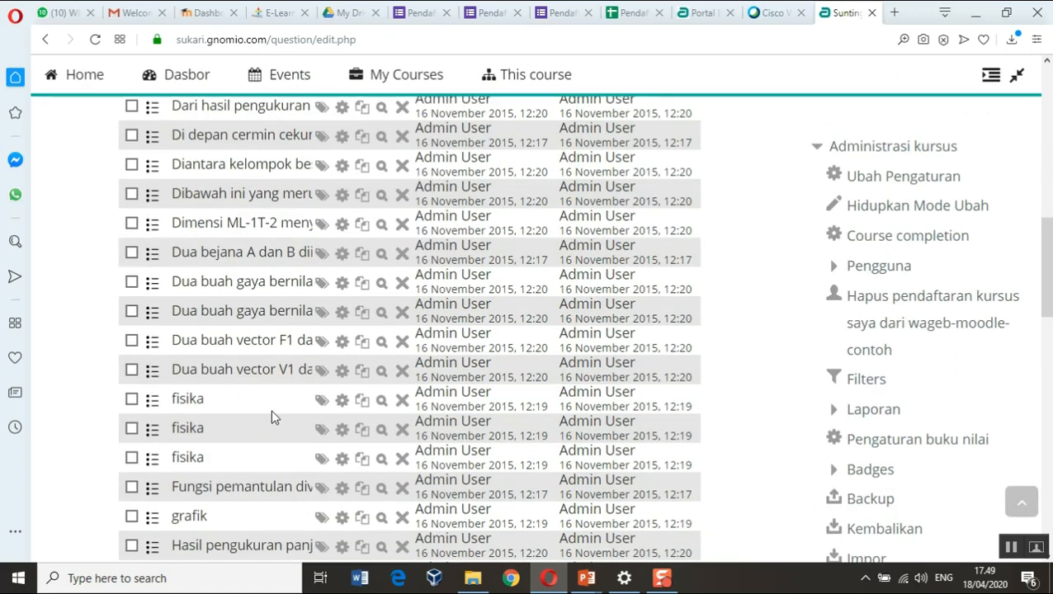
pyautogui.scroll(-15, 270, 417)
pyautogui.scroll(20, 263, 419)
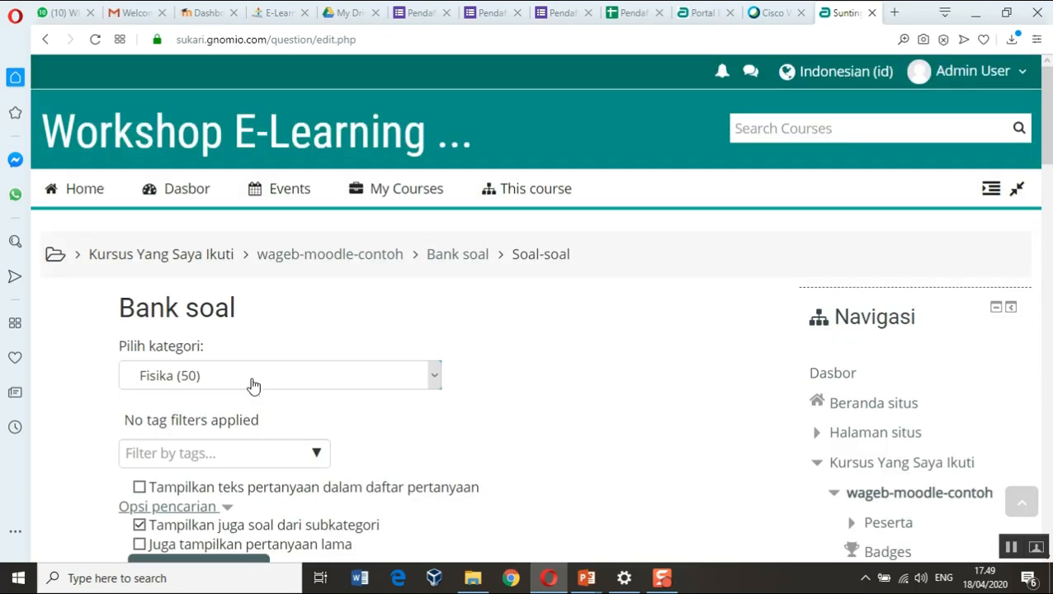
# Step: Return to the question bank's category page and view the course's question categories
pyautogui.click(467, 256)
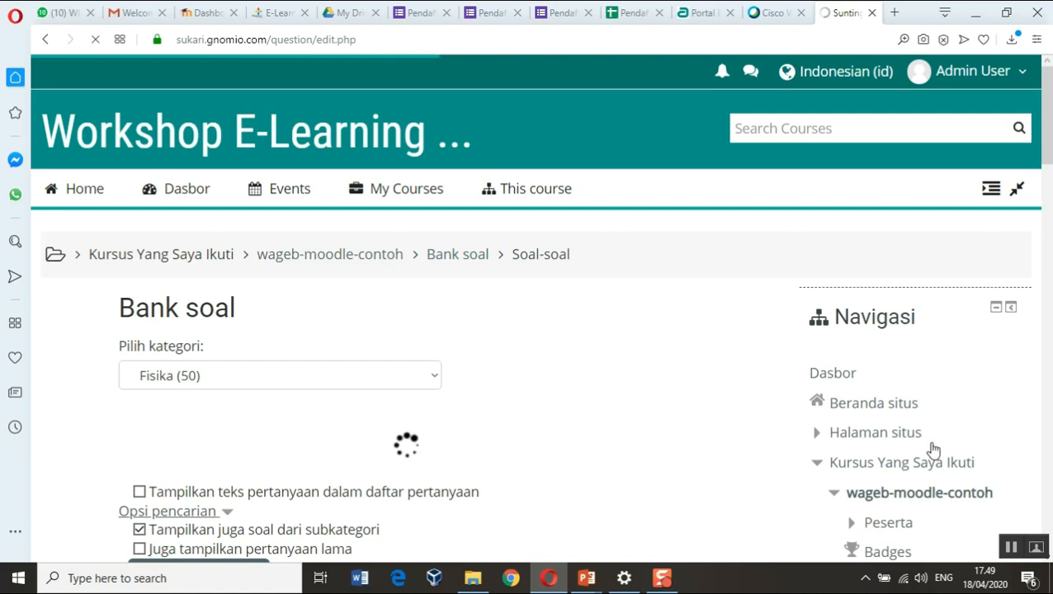
pyautogui.scroll(-15, 934, 450)
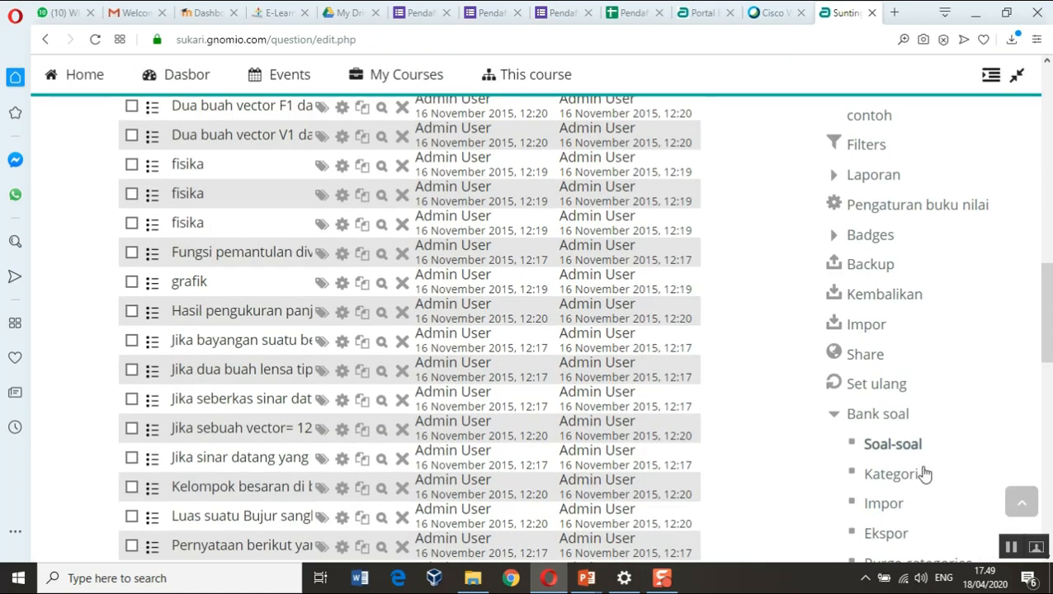
pyautogui.scroll(-3, 920, 458)
pyautogui.click(891, 168)
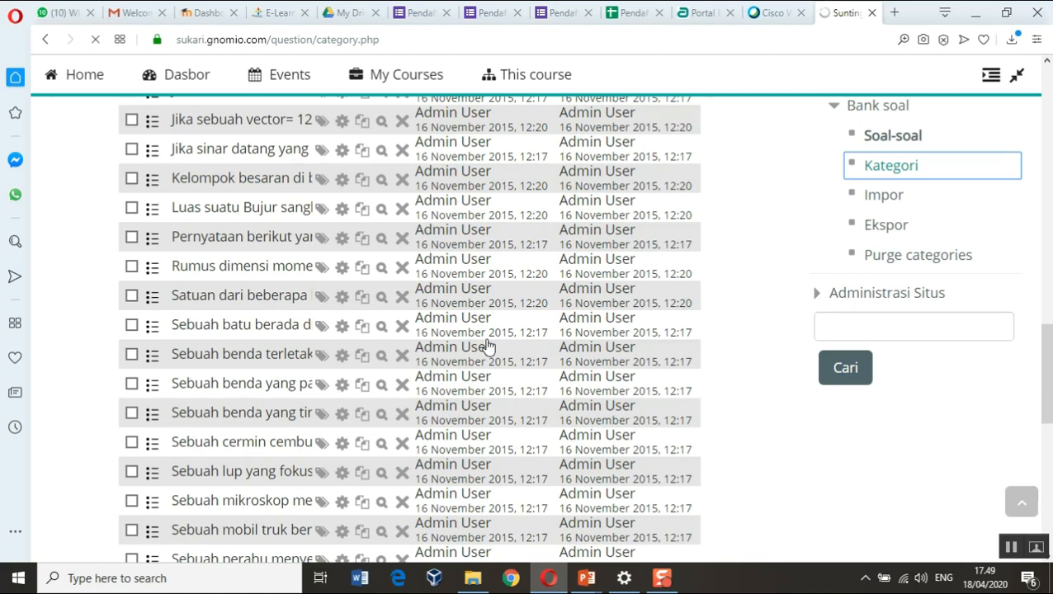
pyautogui.scroll(-5, 359, 367)
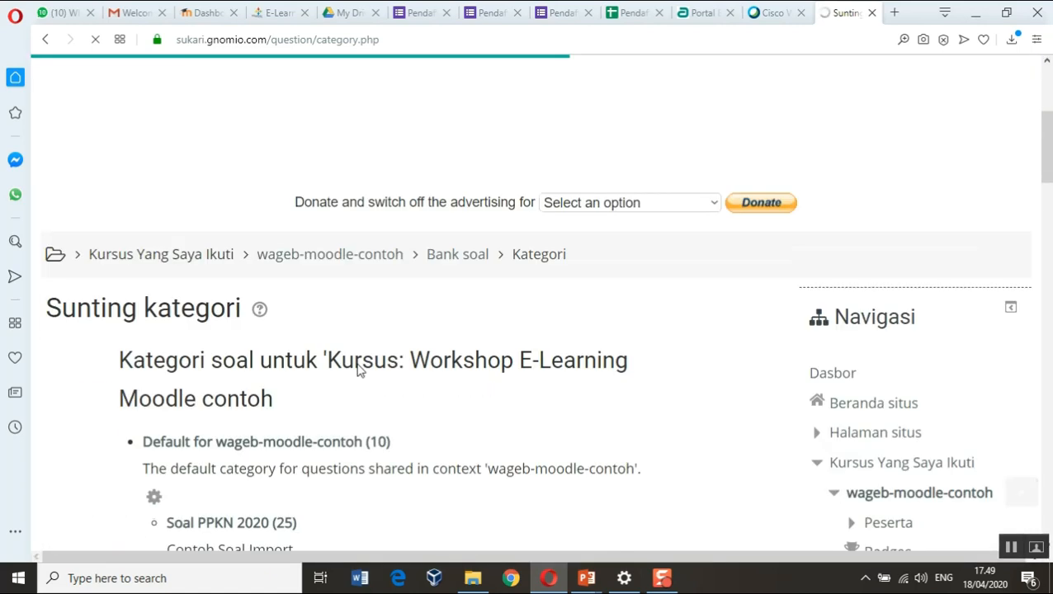
# Step: Add a question category named isian Sinkat PKN under the parent category Soal PPKN 2020
pyautogui.scroll(-10, 346, 373)
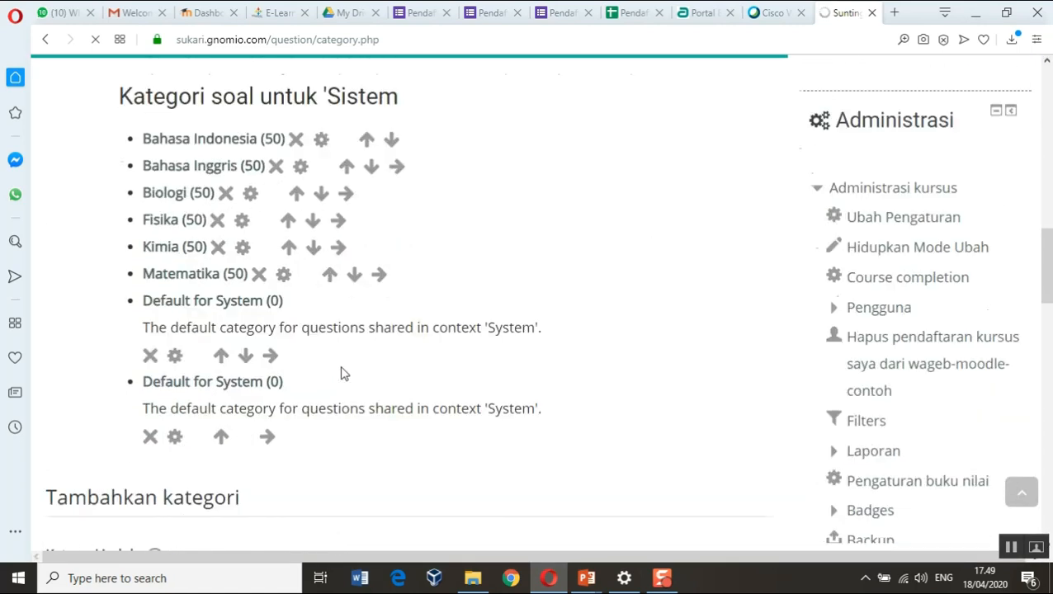
pyautogui.scroll(-1, 310, 369)
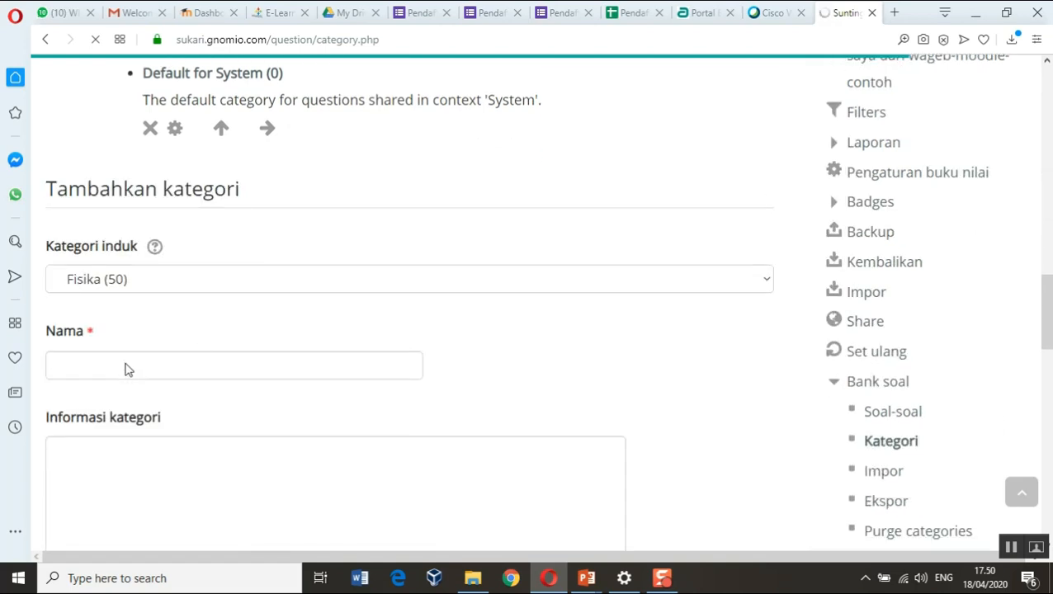
pyautogui.scroll(-1, 100, 371)
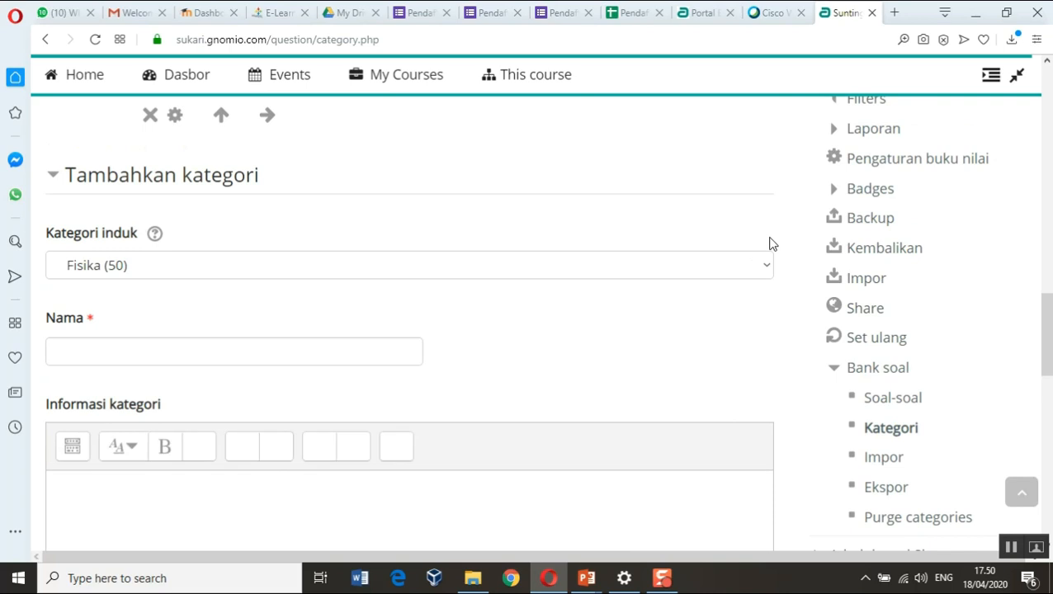
pyautogui.click(767, 266)
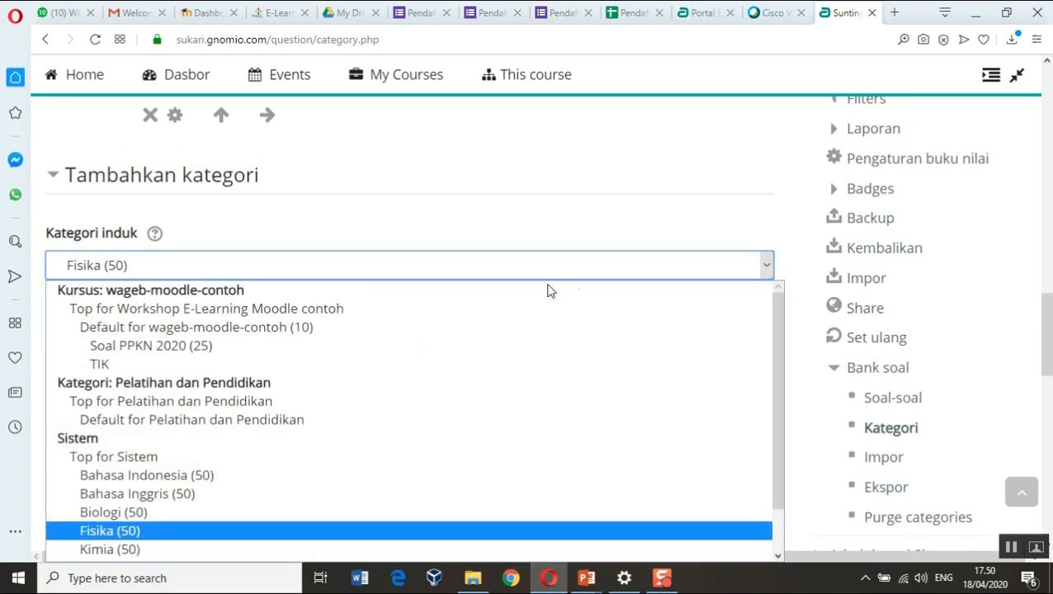
pyautogui.click(371, 350)
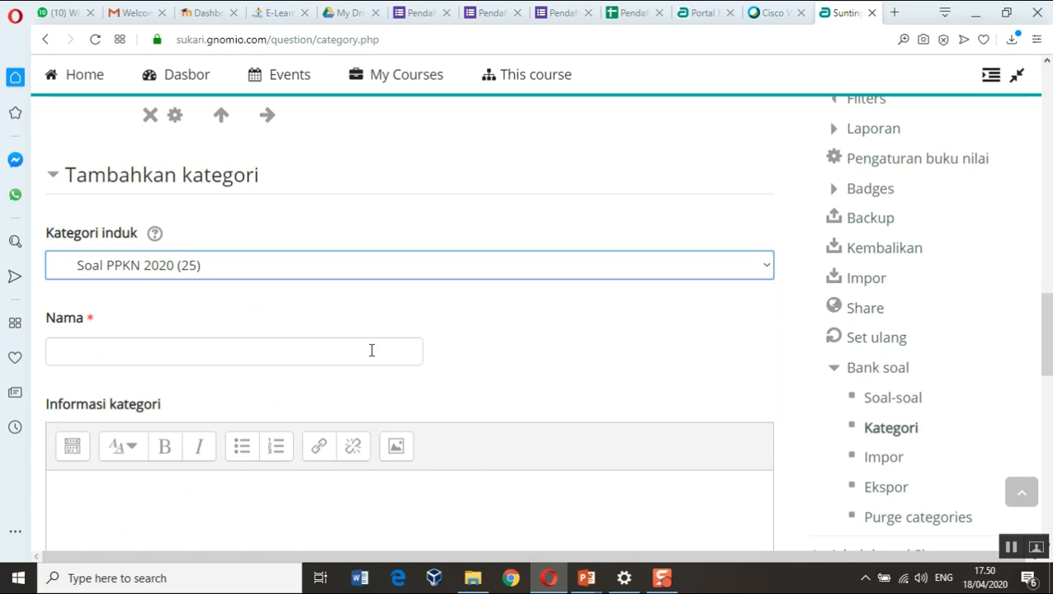
pyautogui.click(285, 355)
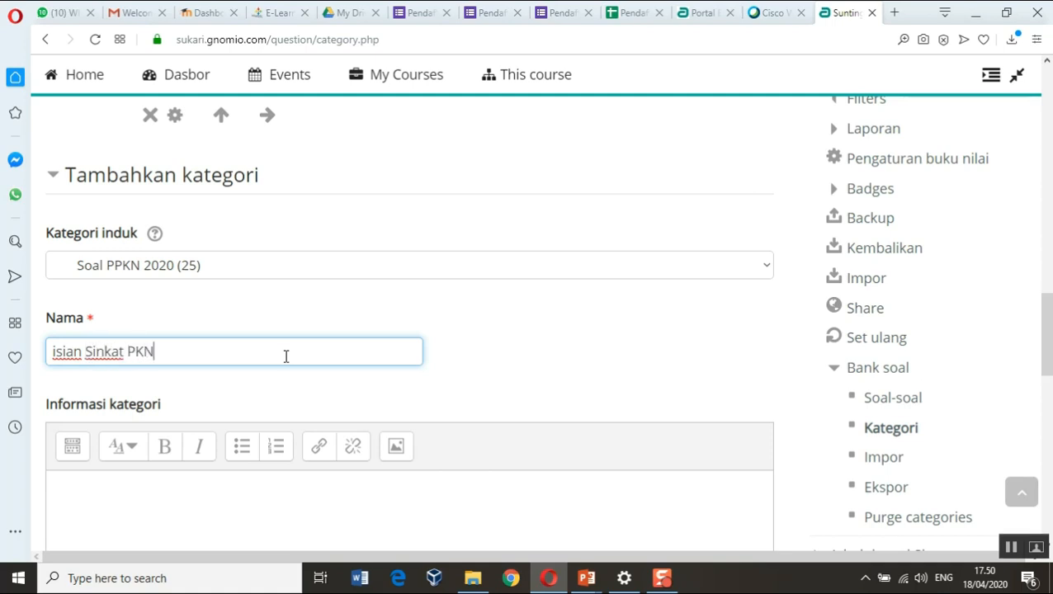
pyautogui.scroll(-4, 279, 359)
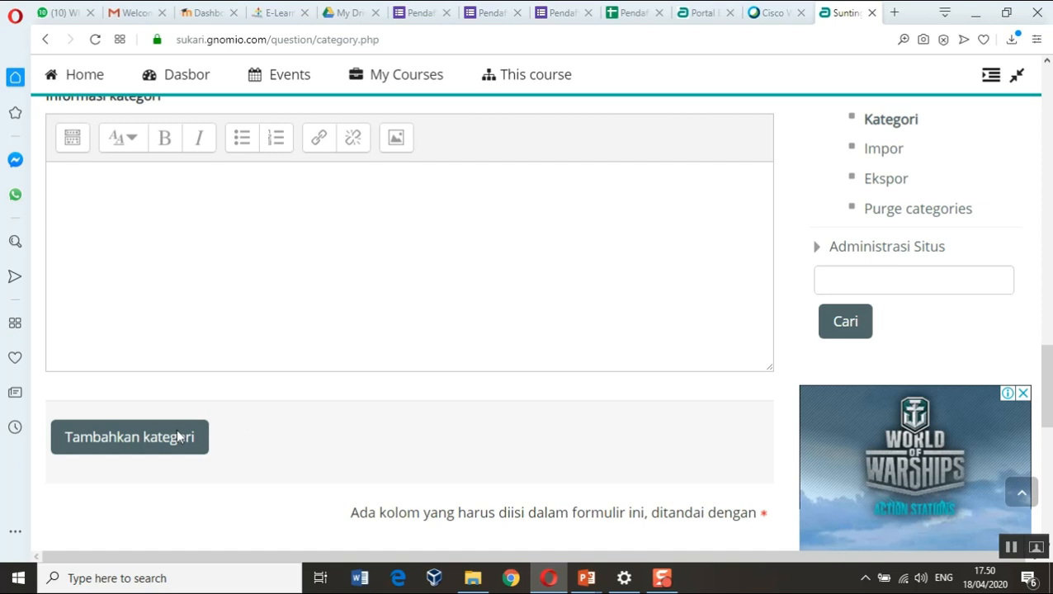
pyautogui.click(169, 438)
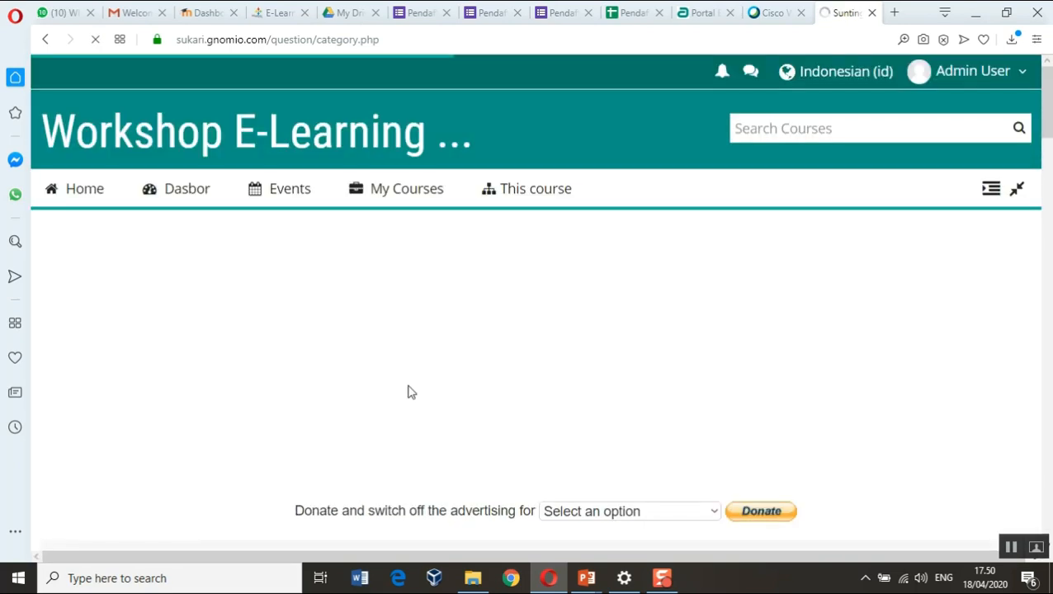
# Step: Open the question bank's import page and choose GIFT format as the file format
pyautogui.scroll(-1, 417, 421)
pyautogui.scroll(-3, 417, 425)
pyautogui.scroll(-5, 417, 435)
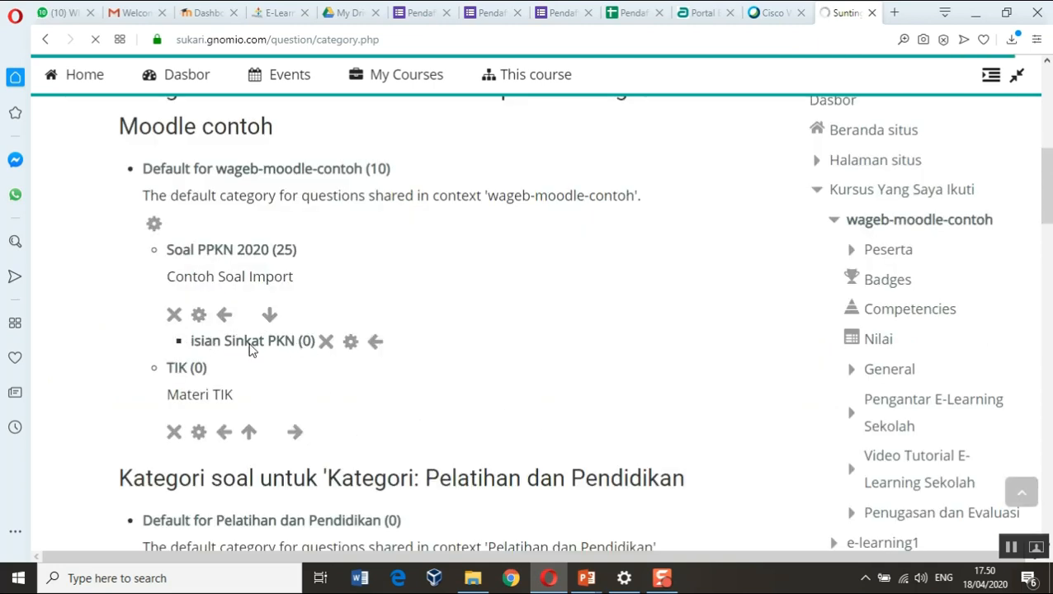
pyautogui.scroll(-10, 816, 344)
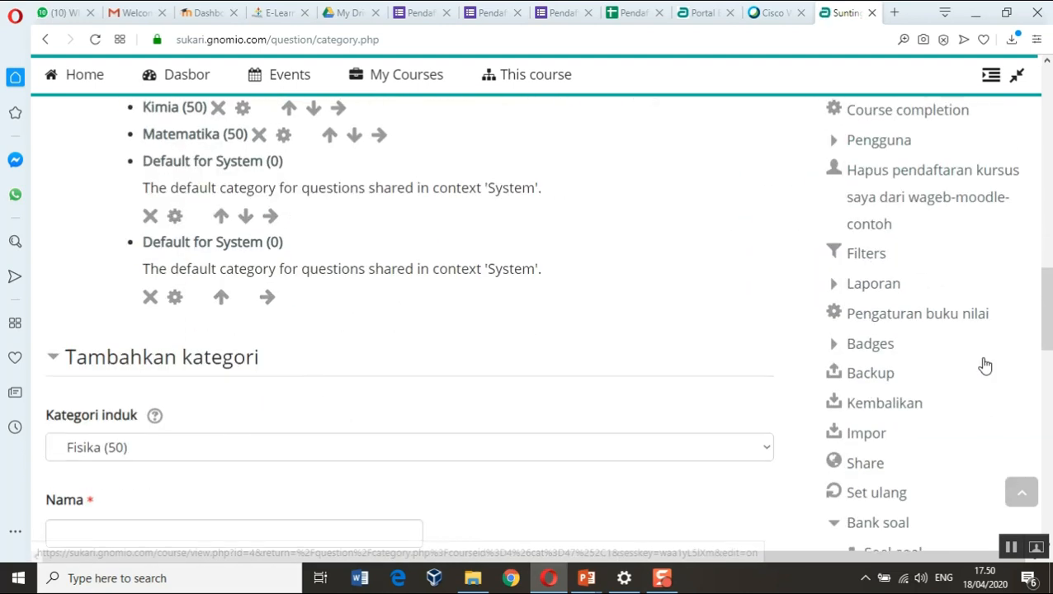
pyautogui.scroll(-4, 985, 365)
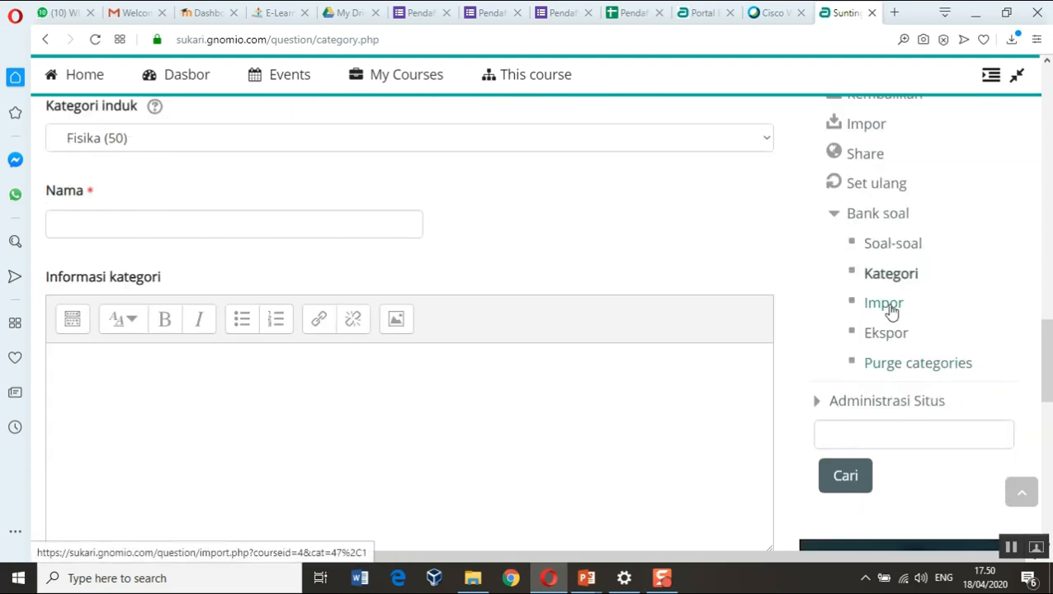
pyautogui.click(890, 310)
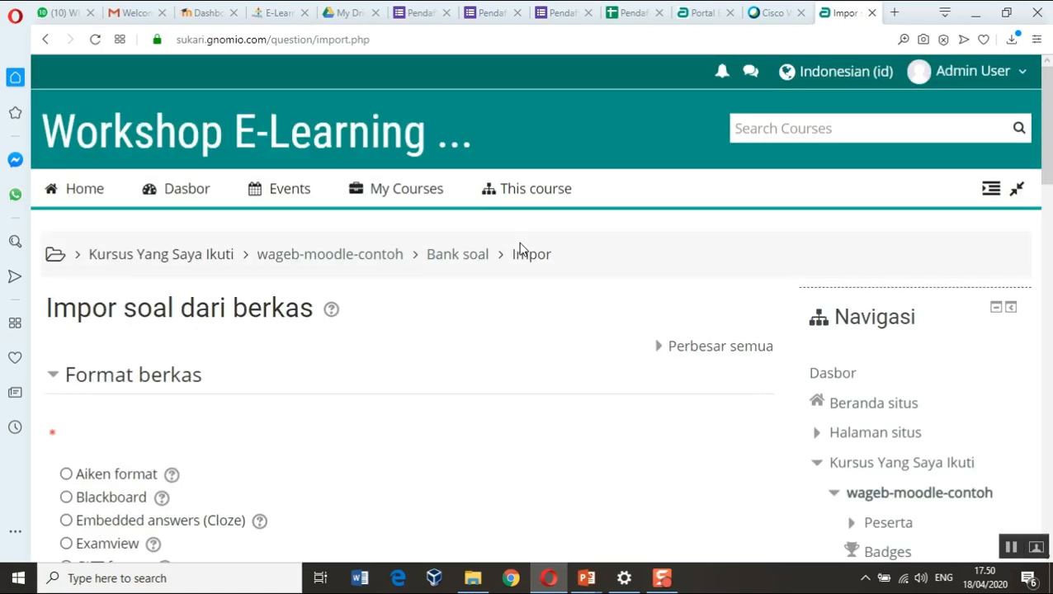
pyautogui.scroll(-4, 518, 256)
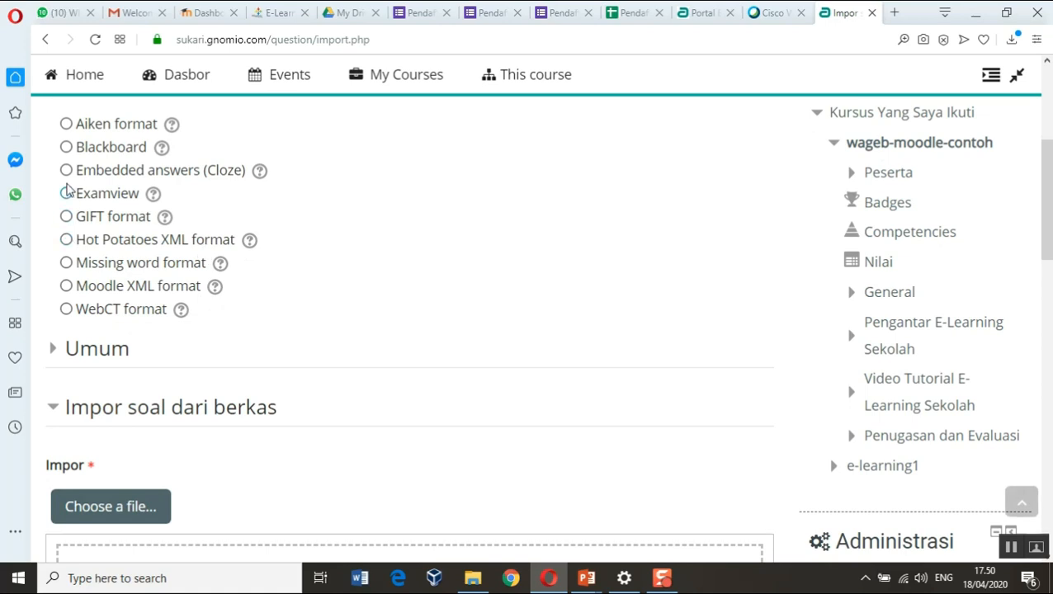
pyautogui.click(66, 217)
# Step: Set the import category to isian Sinkat PKN and turn off getting the category from the file
pyautogui.scroll(-2, 360, 343)
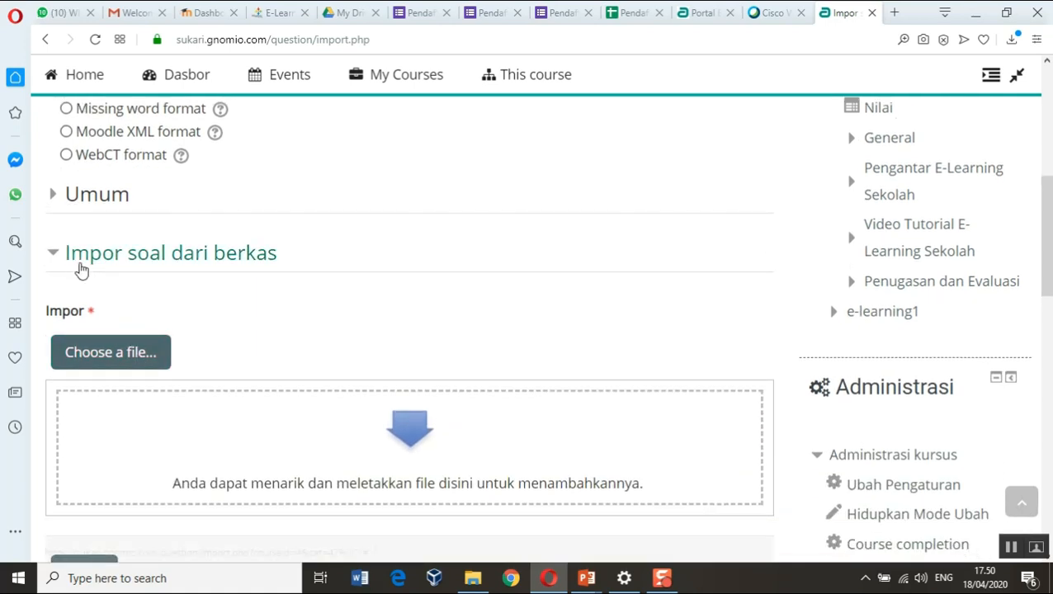
pyautogui.click(51, 256)
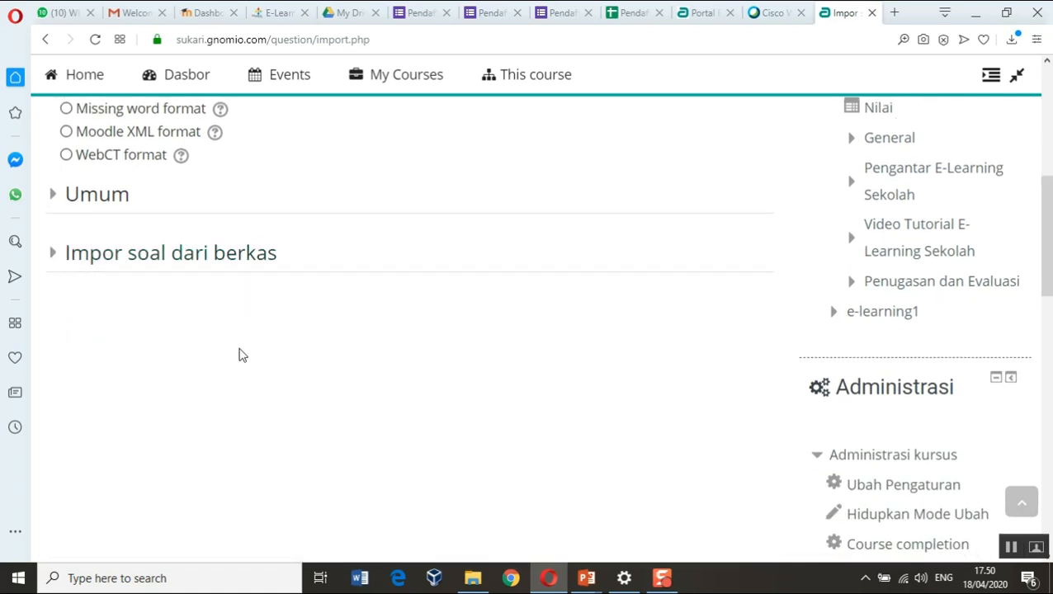
pyautogui.click(53, 199)
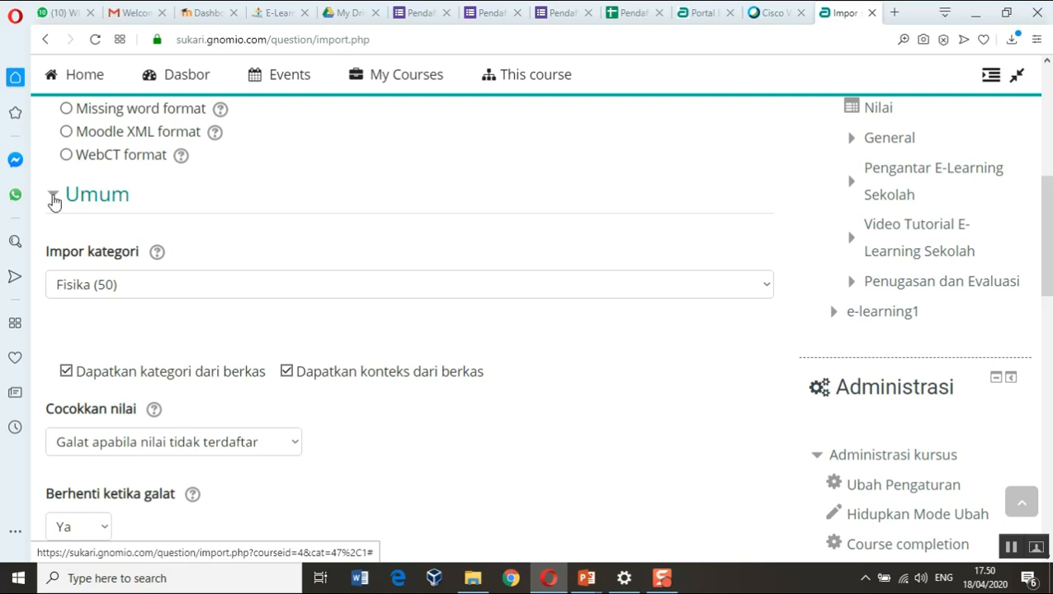
pyautogui.click(117, 289)
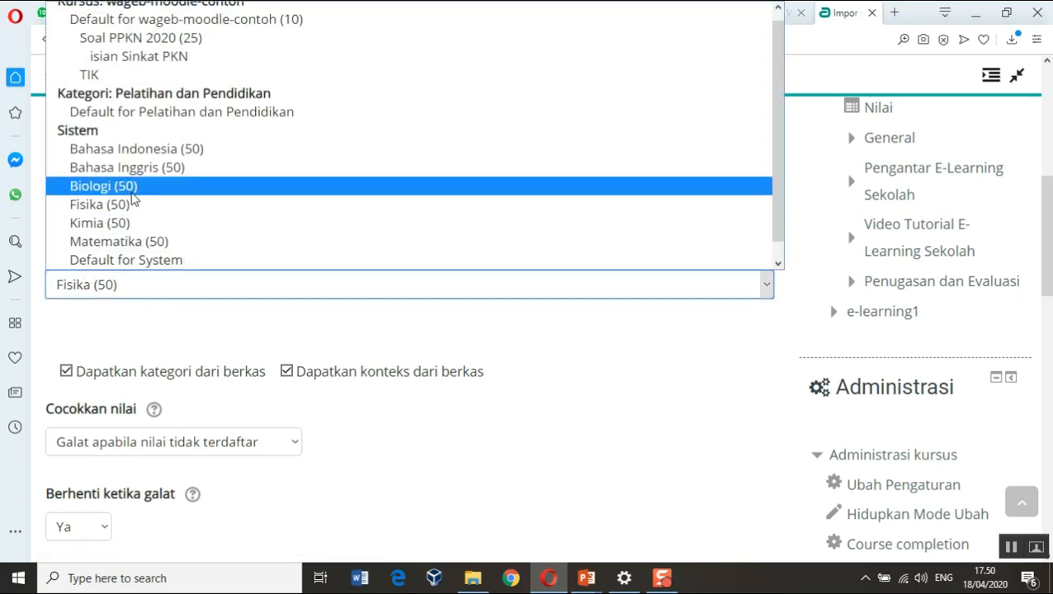
pyautogui.click(161, 71)
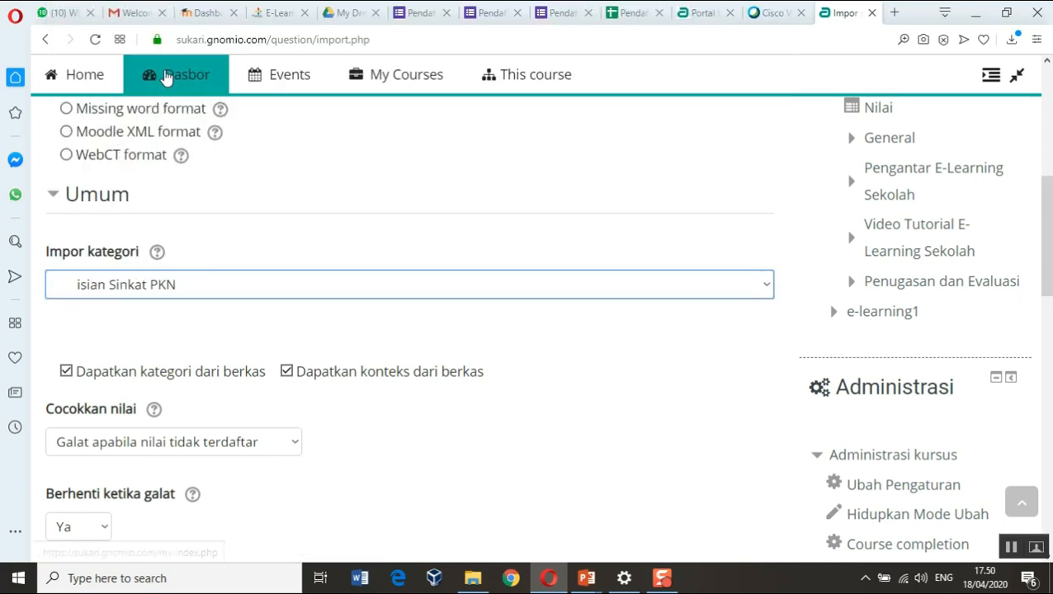
pyautogui.scroll(-2, 263, 355)
pyautogui.click(66, 219)
# Step: Upload contoh-isian-singkat-gift.txt as the file to import questions from
pyautogui.scroll(-9, 207, 394)
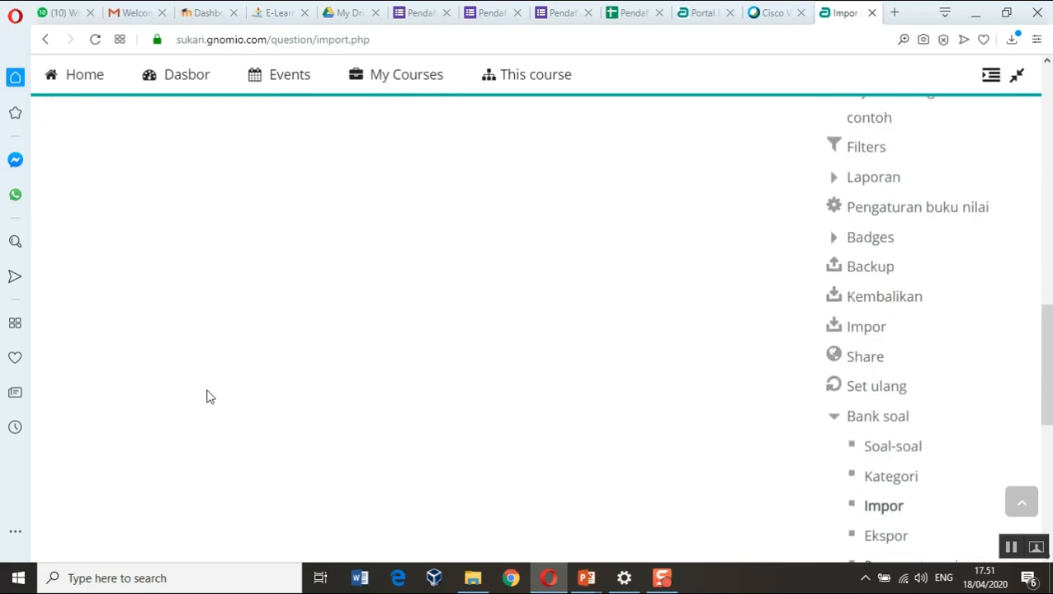
pyautogui.scroll(8, 207, 395)
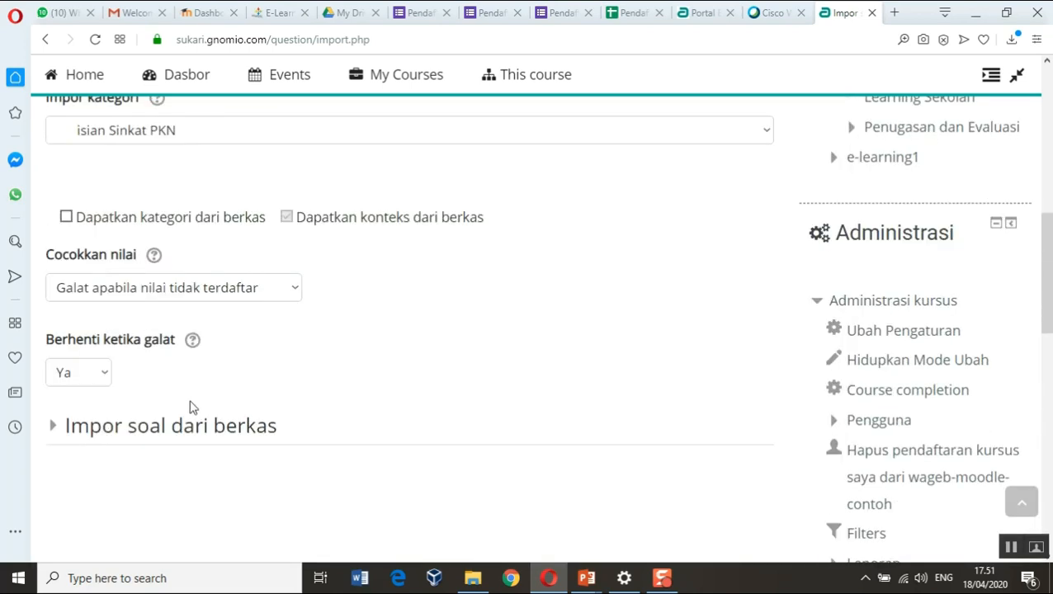
pyautogui.scroll(-2, 148, 396)
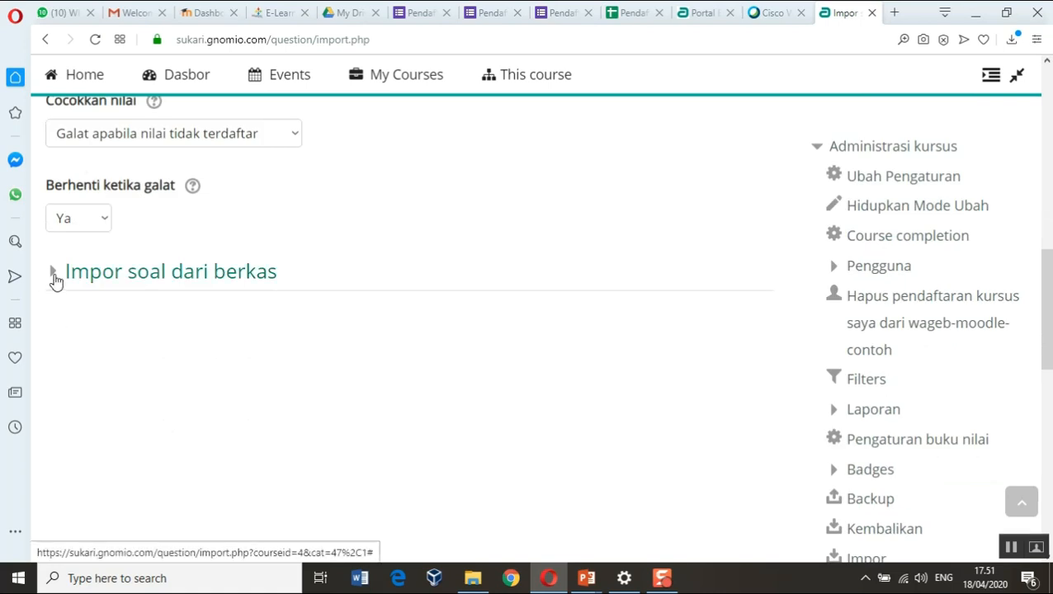
pyautogui.click(54, 280)
pyautogui.click(132, 372)
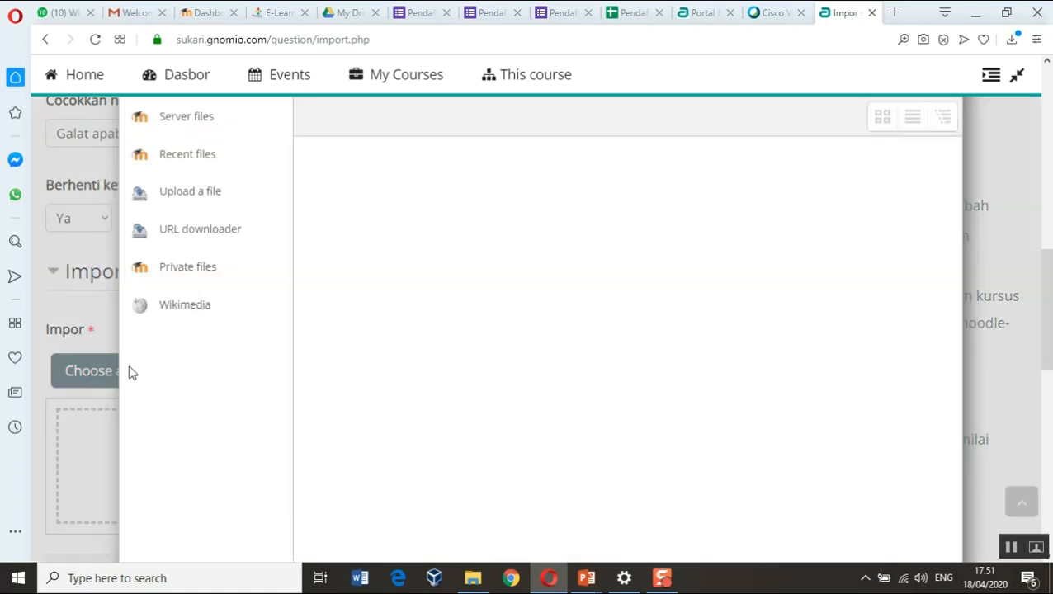
pyautogui.click(564, 204)
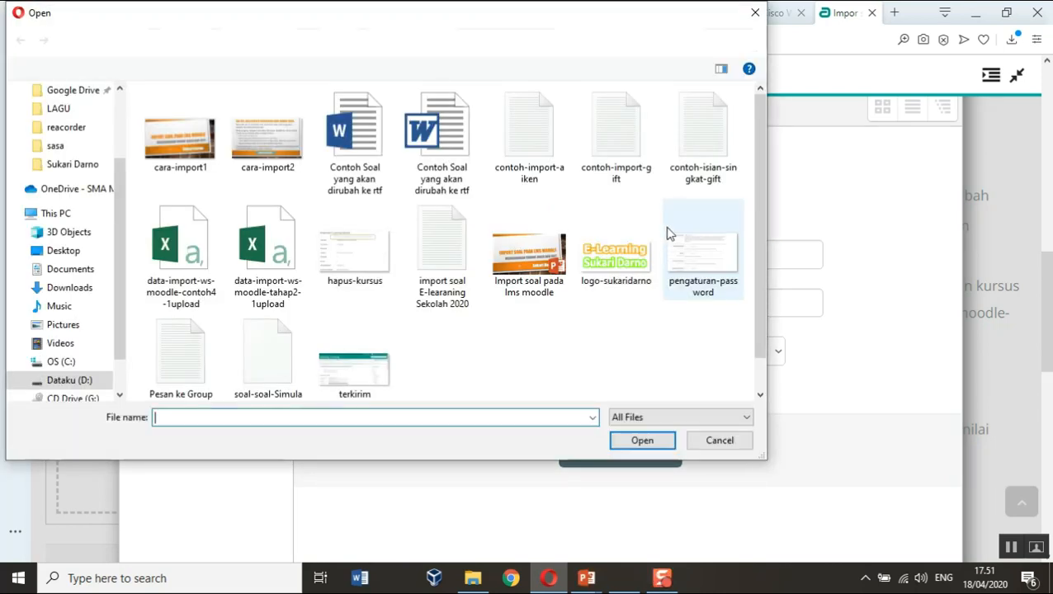
pyautogui.click(712, 163)
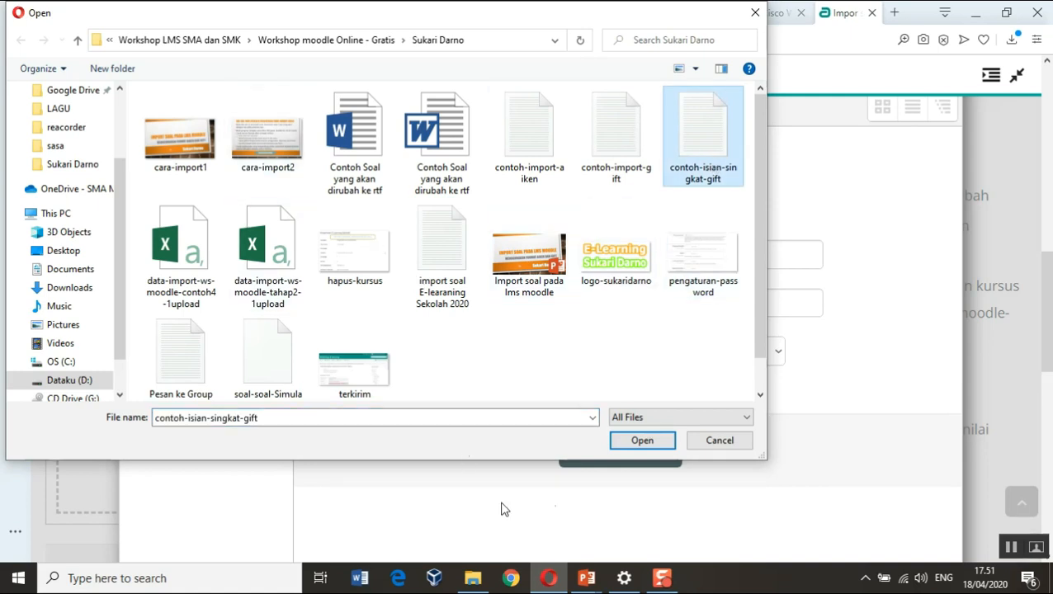
pyautogui.click(642, 441)
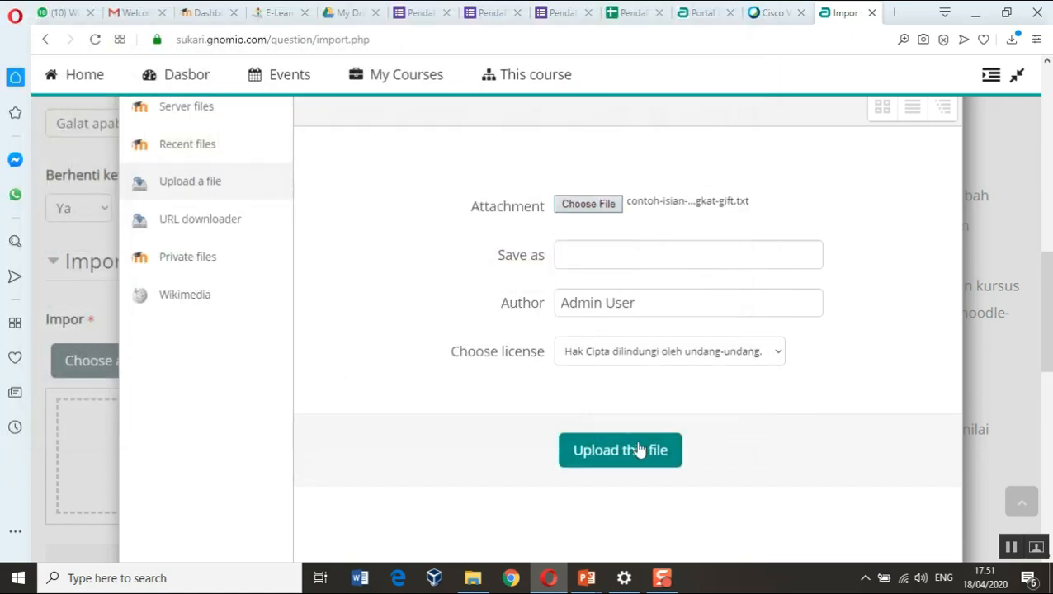
pyautogui.click(616, 459)
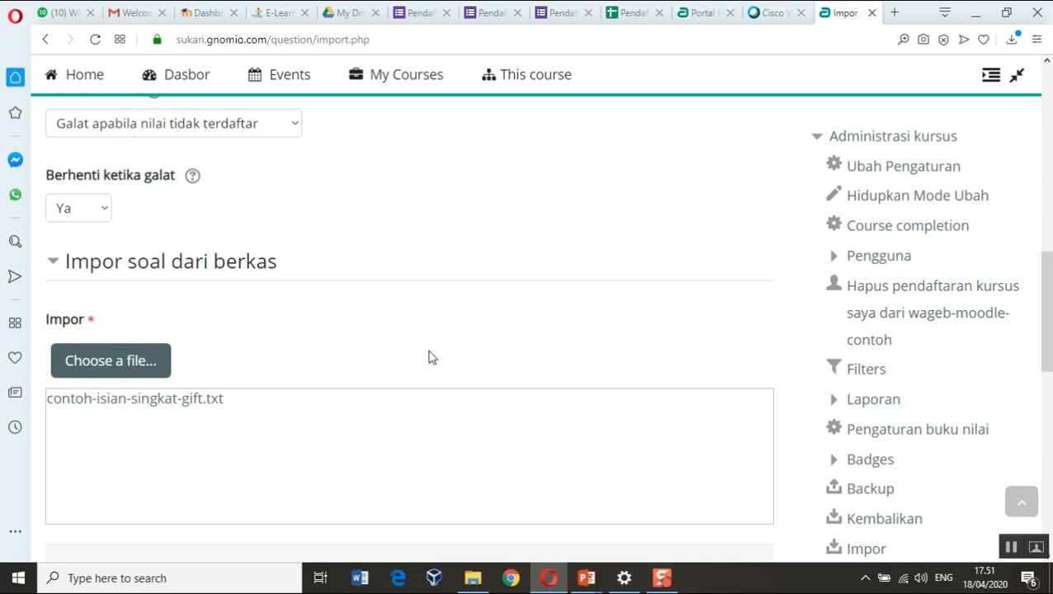
# Step: Check the import settings and import the short-answer questions from the uploaded file into isian Sinkat PKN
pyautogui.scroll(5, 429, 356)
pyautogui.scroll(-4, 429, 356)
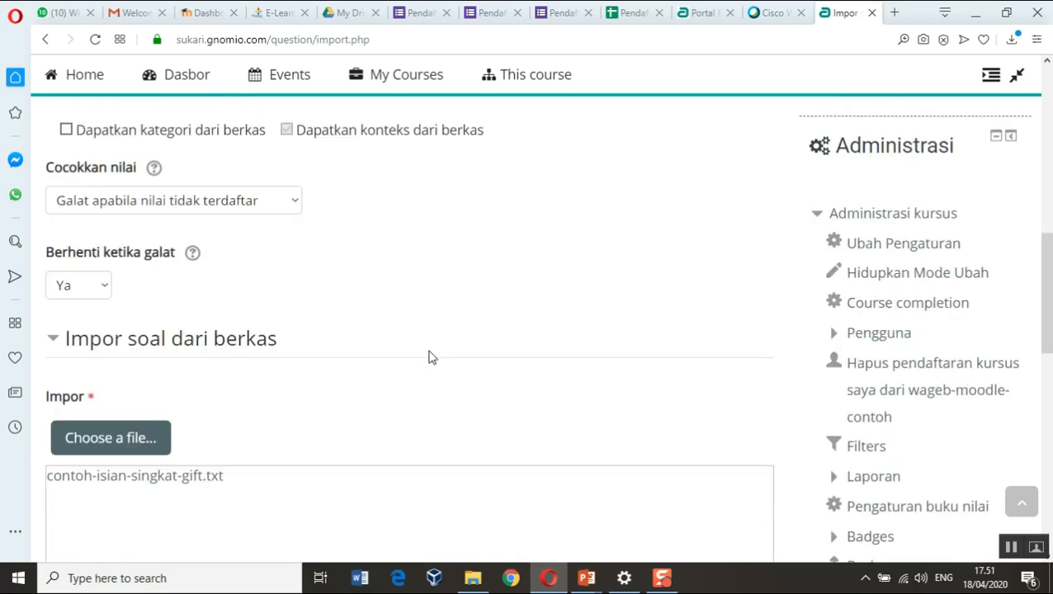
pyautogui.scroll(-5, 429, 357)
pyautogui.click(82, 279)
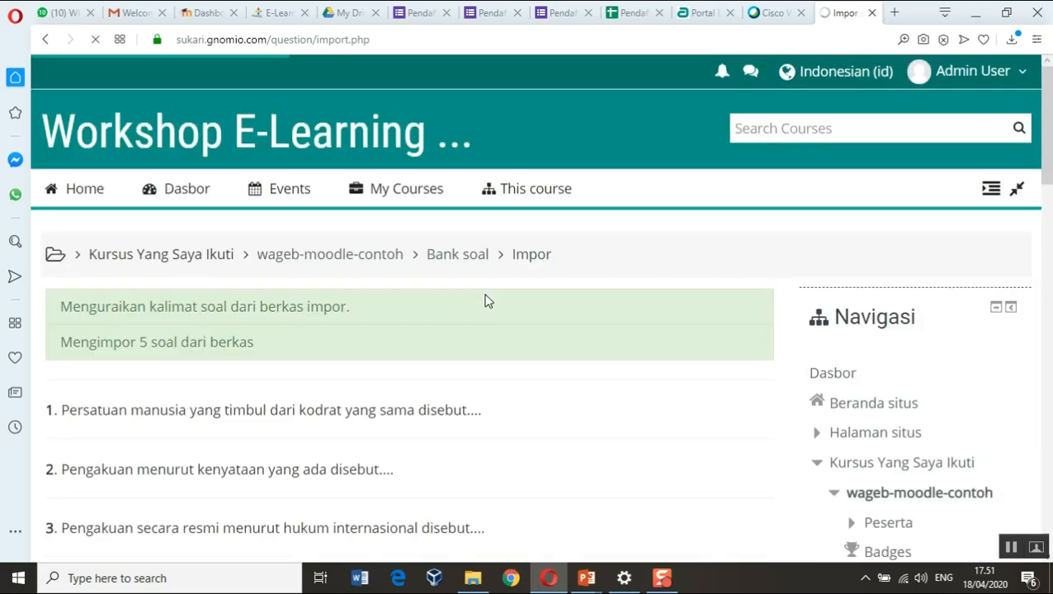
# Step: Look through the imported short-answer questions, continue to the question bank and examine the isian Sinkat PKN list
pyautogui.scroll(-3, 146, 372)
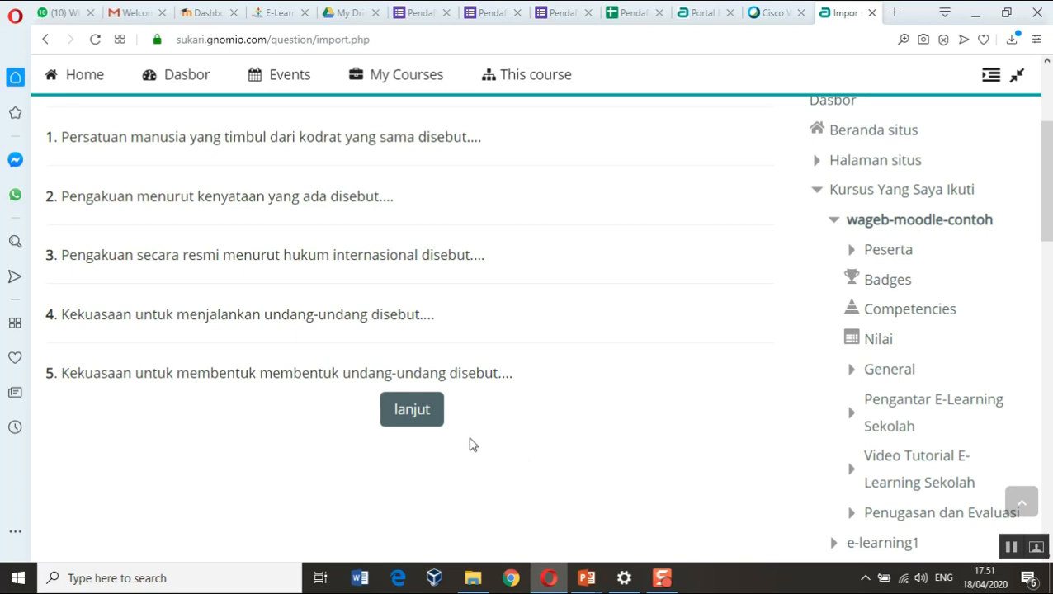
pyautogui.click(429, 423)
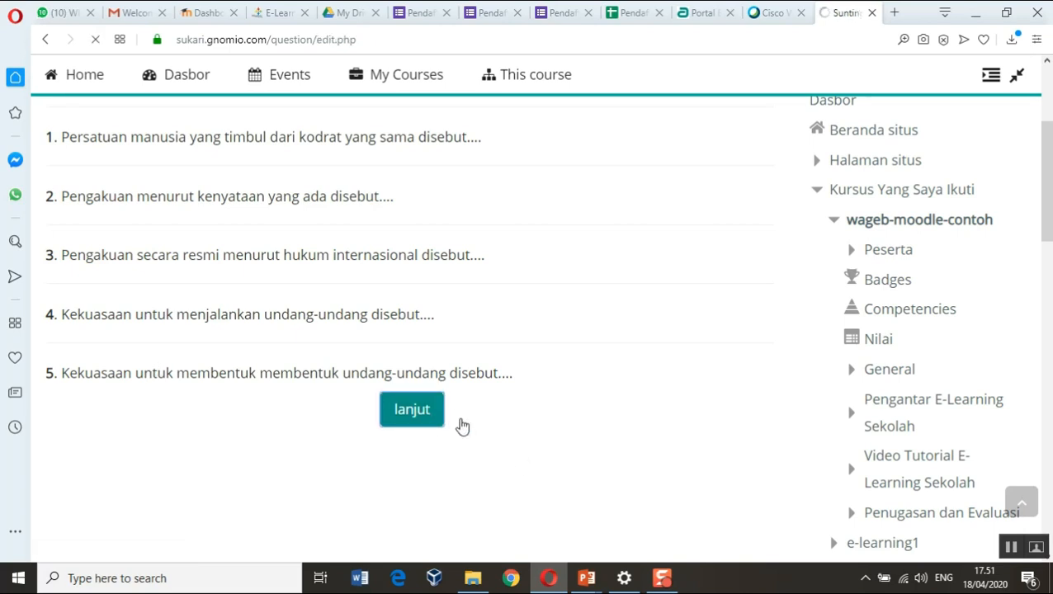
pyautogui.scroll(-1, 450, 380)
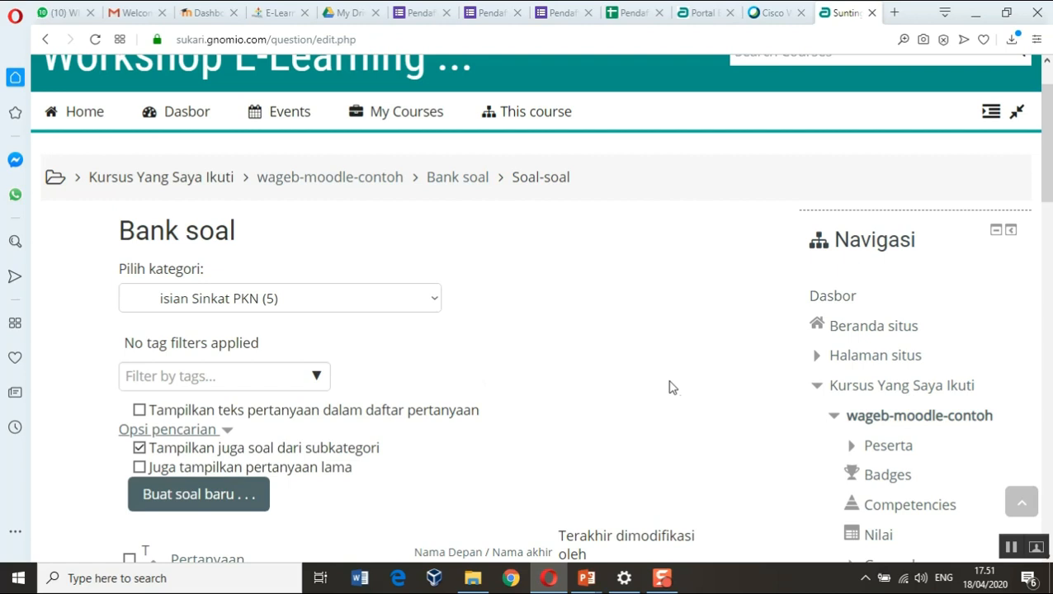
pyautogui.scroll(-4, 691, 416)
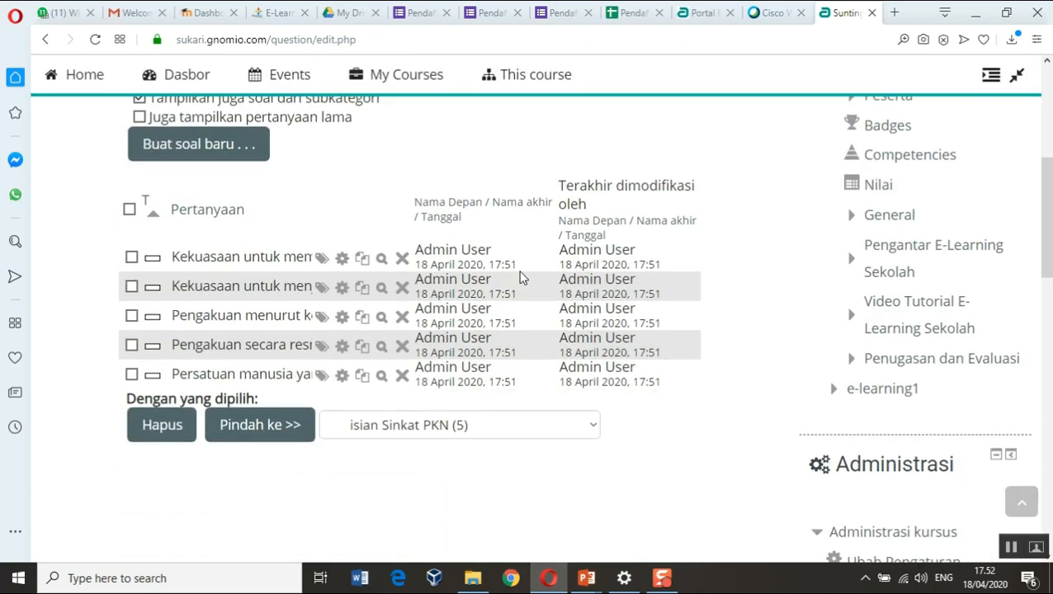
pyautogui.scroll(3, 652, 260)
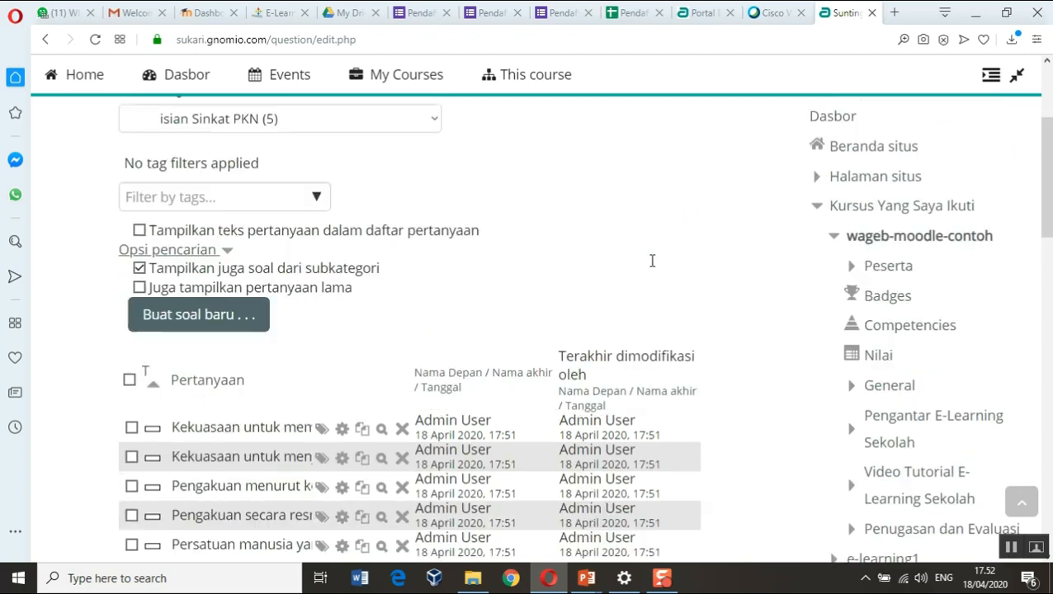